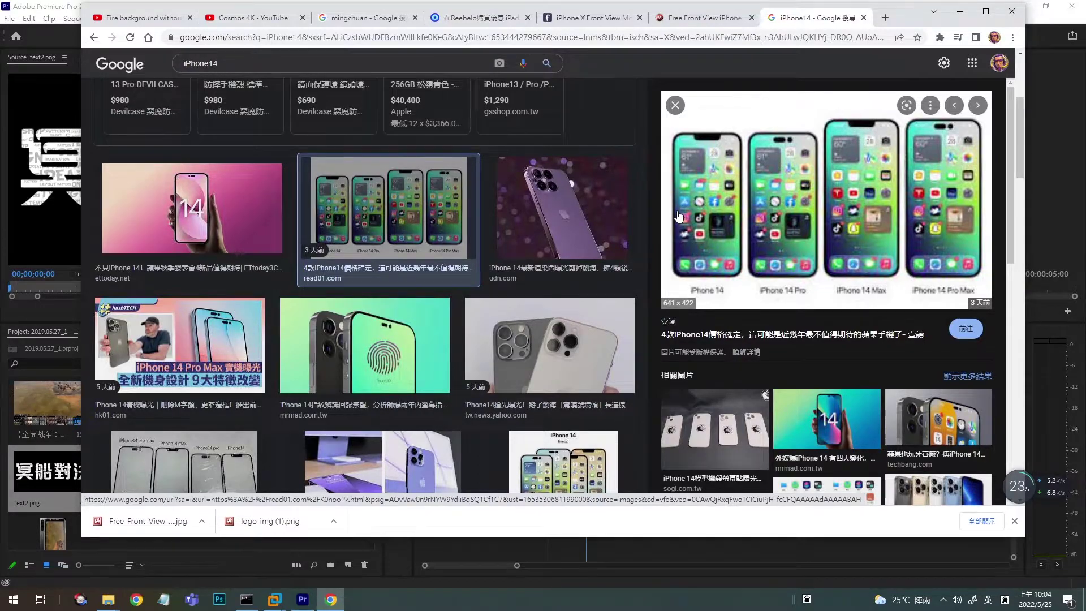
pyautogui.click(679, 216)
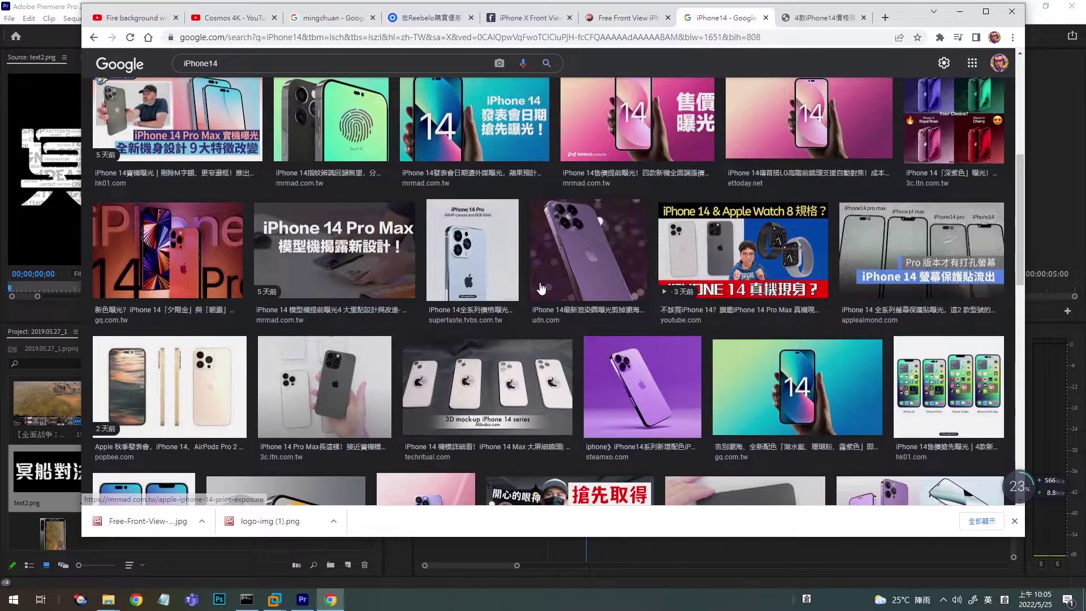
pyautogui.scroll(-1, 541, 289)
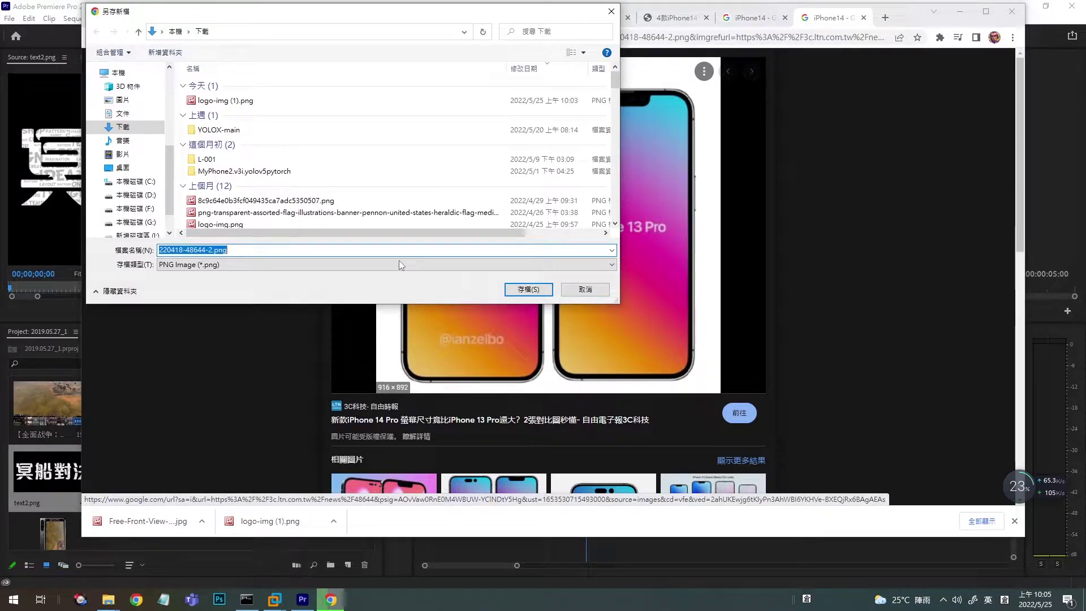
pyautogui.press('Return')
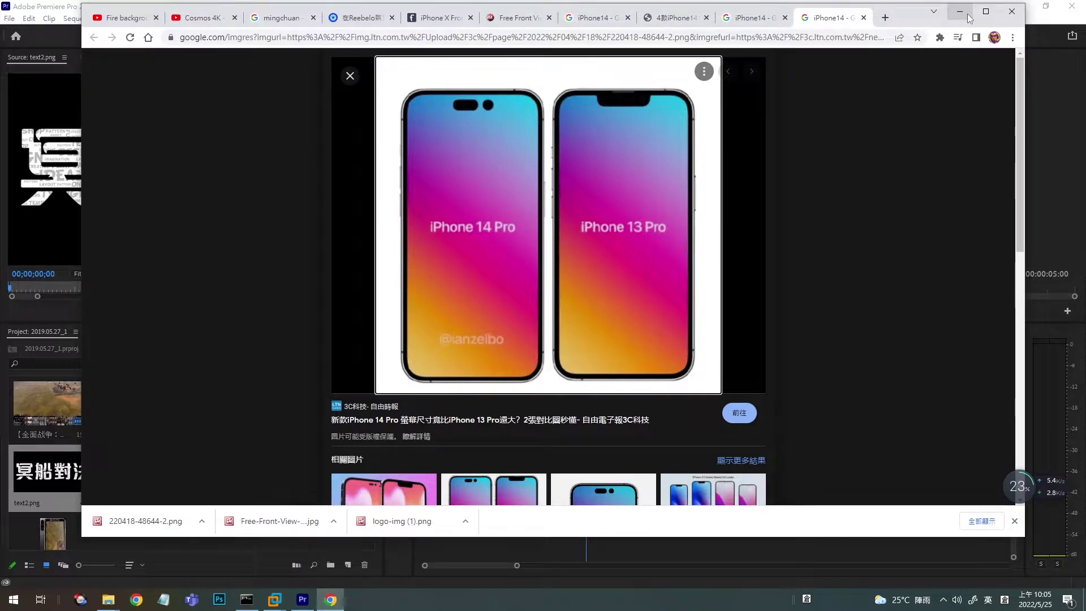
pyautogui.scroll(-3, 922, 94)
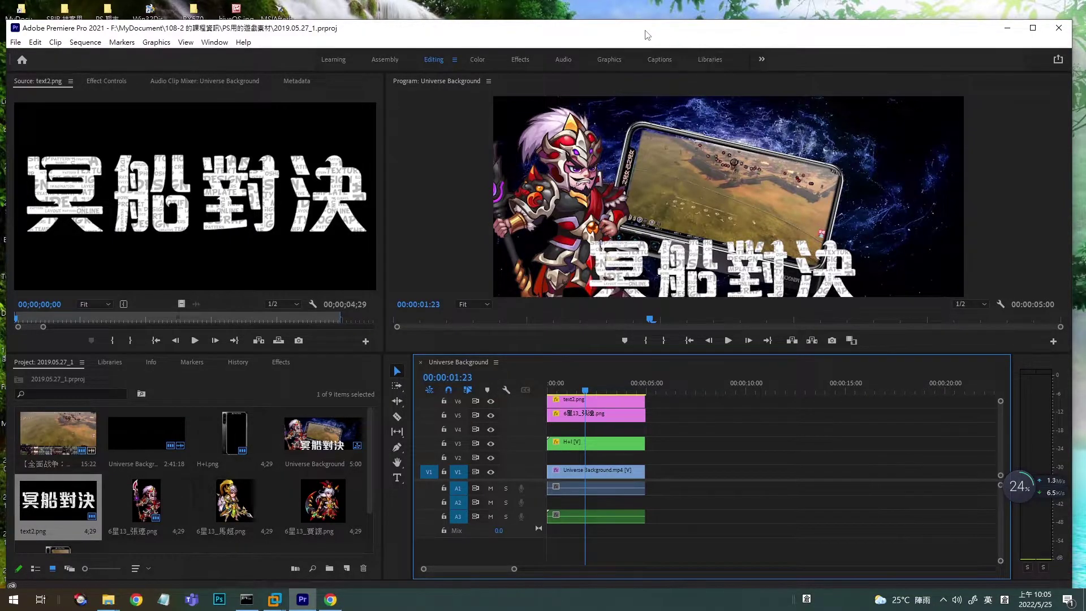
# Switch to File Explorer, open the PS用的遊戲素材 folder and go up to its parent folder 108-2 的課程資訊
pyautogui.moveTo(648, 35); pyautogui.dragTo(645, 33)
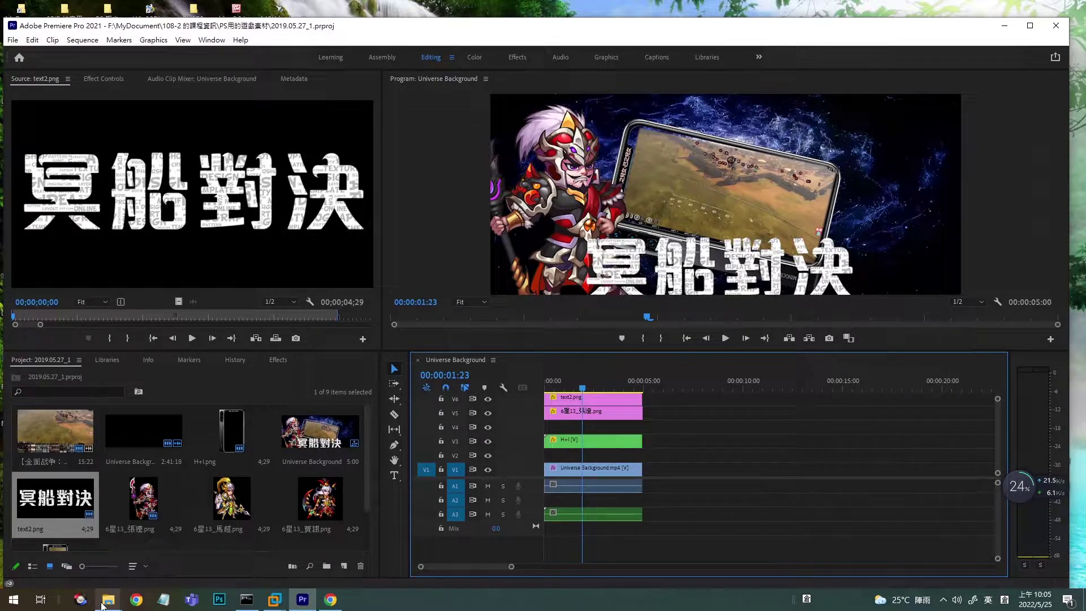
pyautogui.click(103, 604)
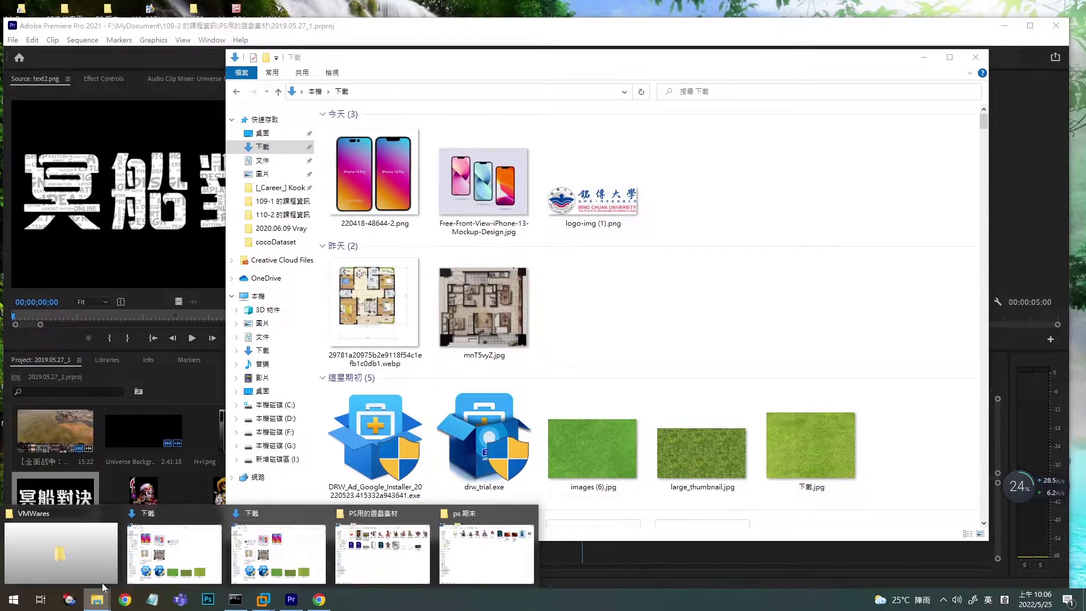
pyautogui.click(383, 553)
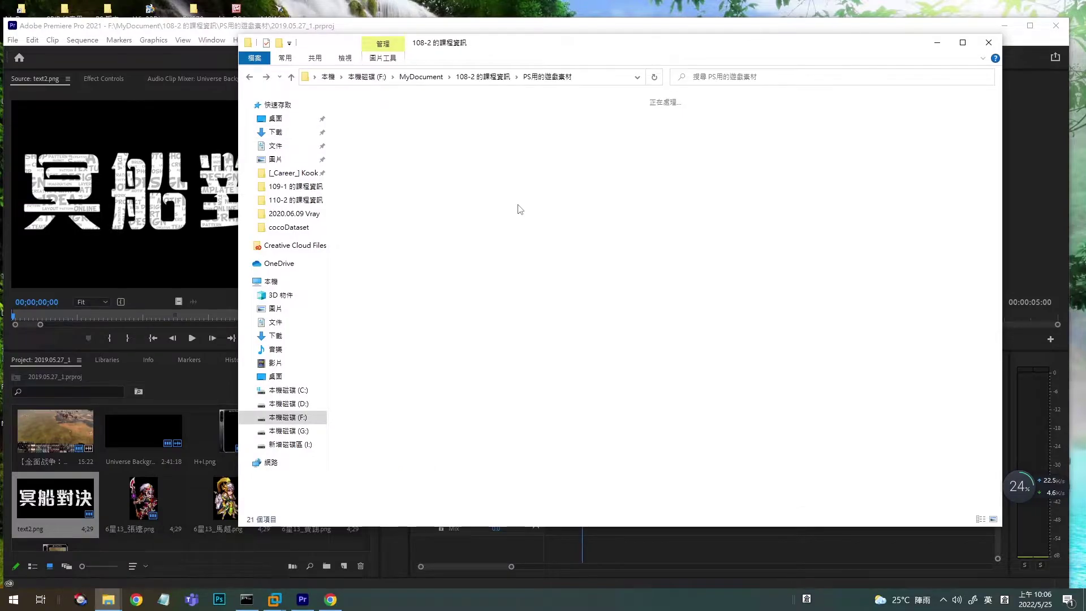
pyautogui.hotkey('alt', 'Up')
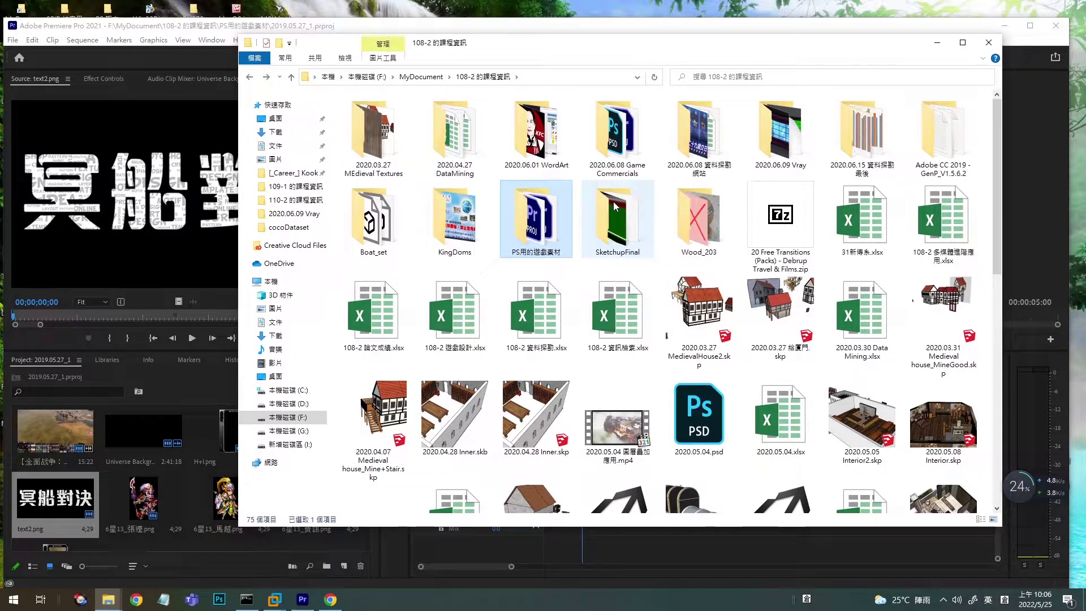
# Return to Chrome and close the iPhone 14 article and image search pages
pyautogui.hotkey('alt', 'Tab')
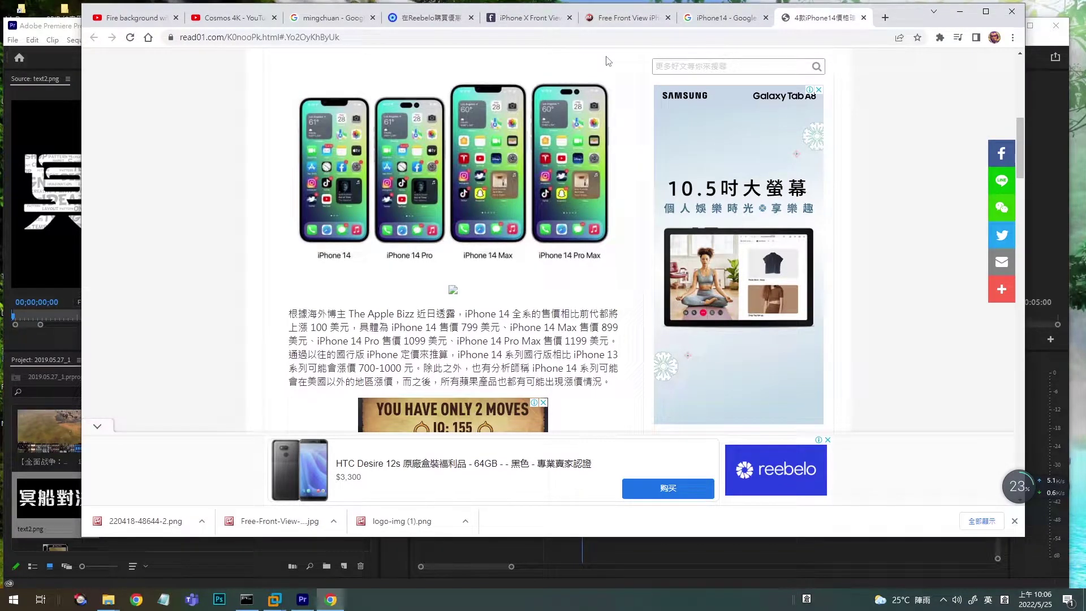
pyautogui.hotkey('ctrl', 'w')
pyautogui.hotkey('ctrl', 'w')
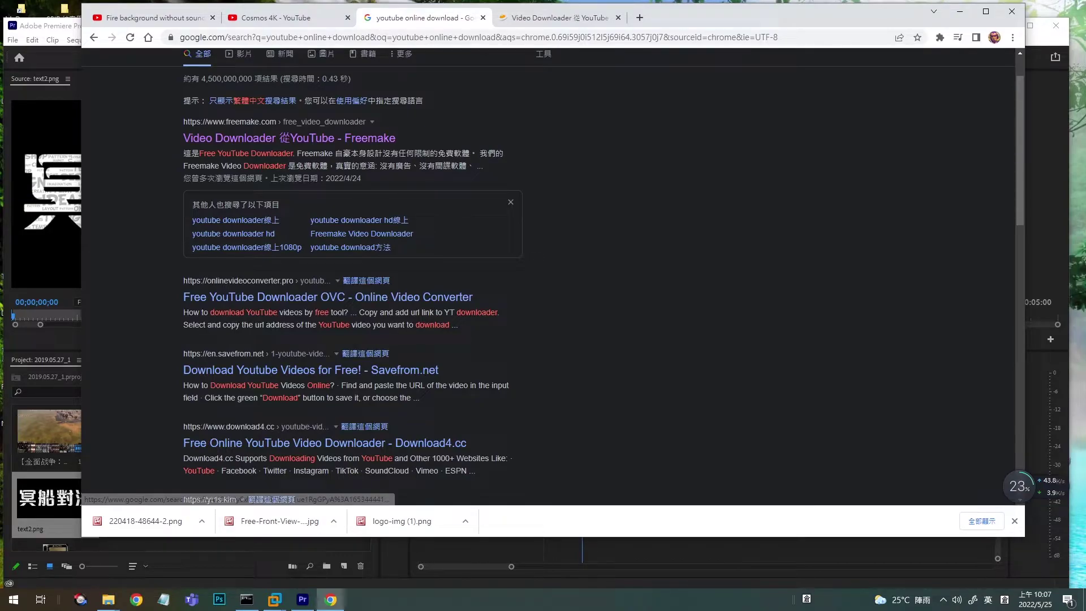
# Download the fire background and Cosmos 4K videos as MP4 files with the Download4.cc online downloader
pyautogui.click(325, 442)
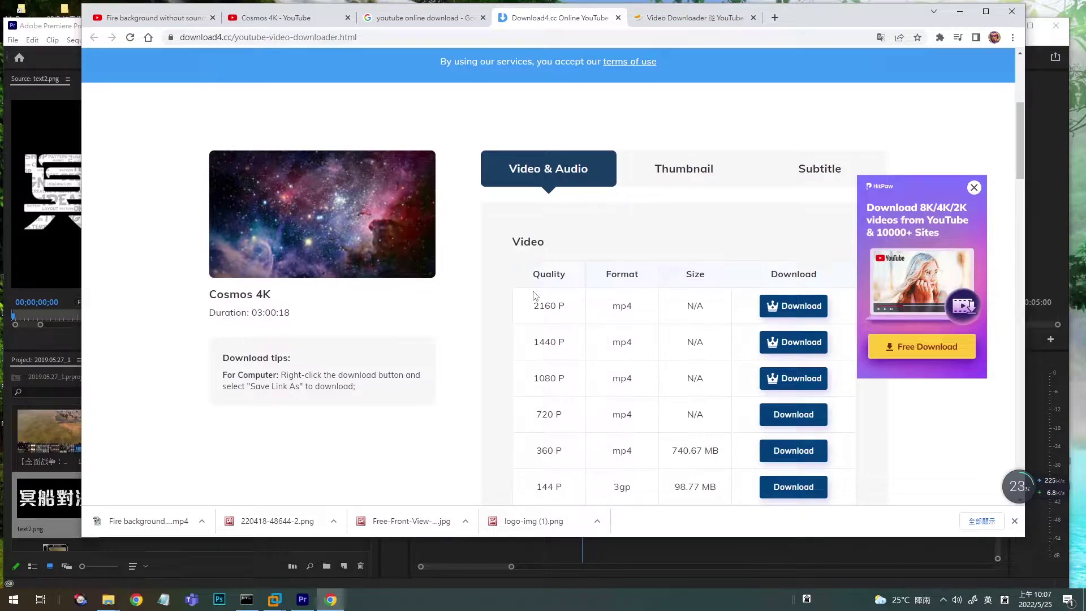
pyautogui.hotkey('ctrl', 'w')
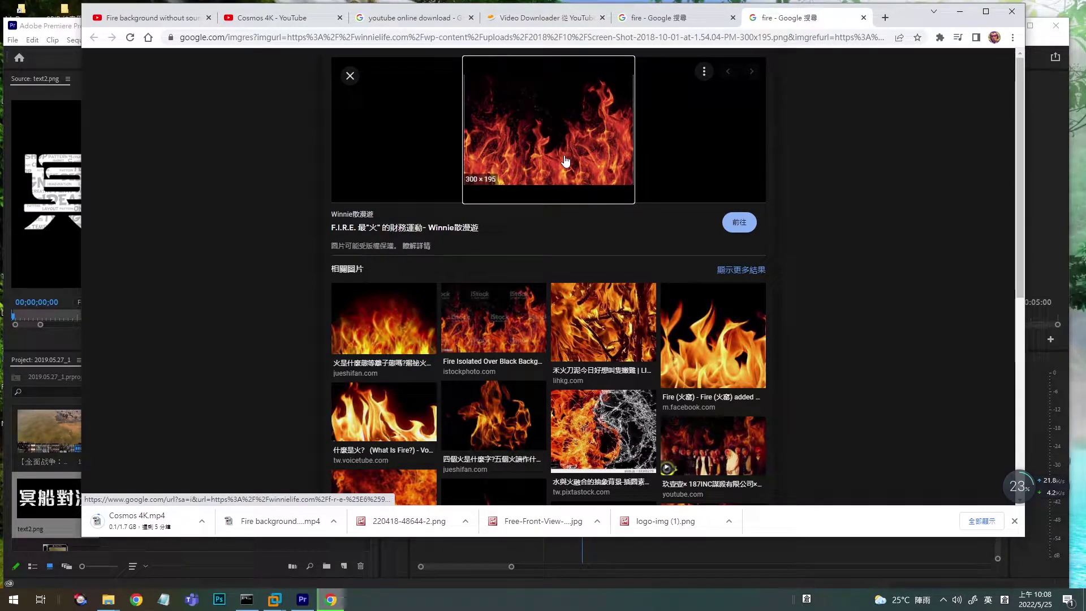
# Save a picture of flames on black from the fire image results and open the source page of another flame image
pyautogui.hotkey('ctrl', 'w')
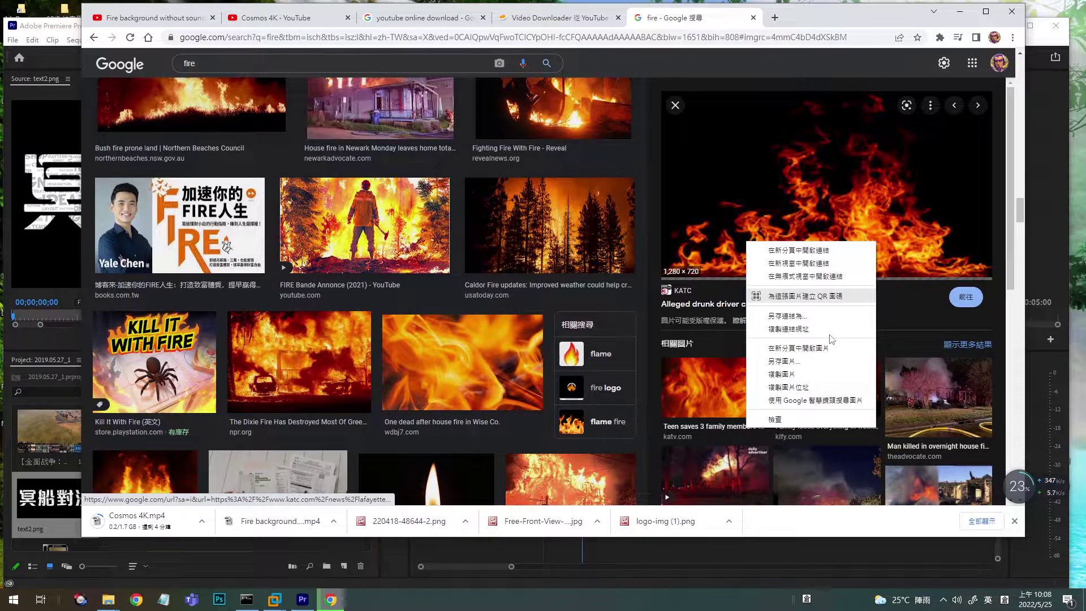
pyautogui.click(960, 11)
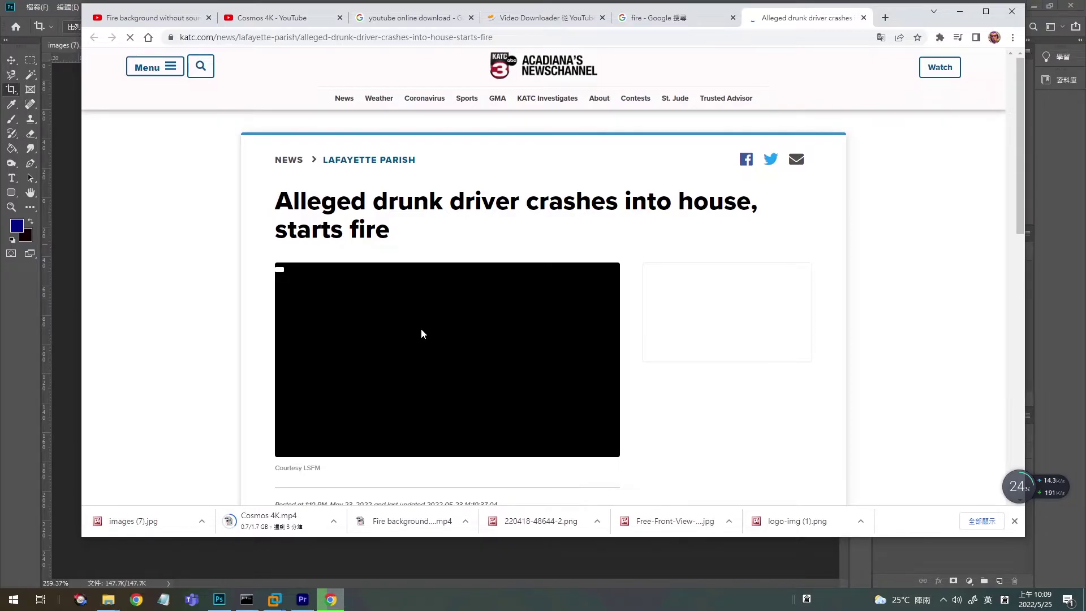
pyautogui.hotkey('ctrl', 'shift', 'Tab')
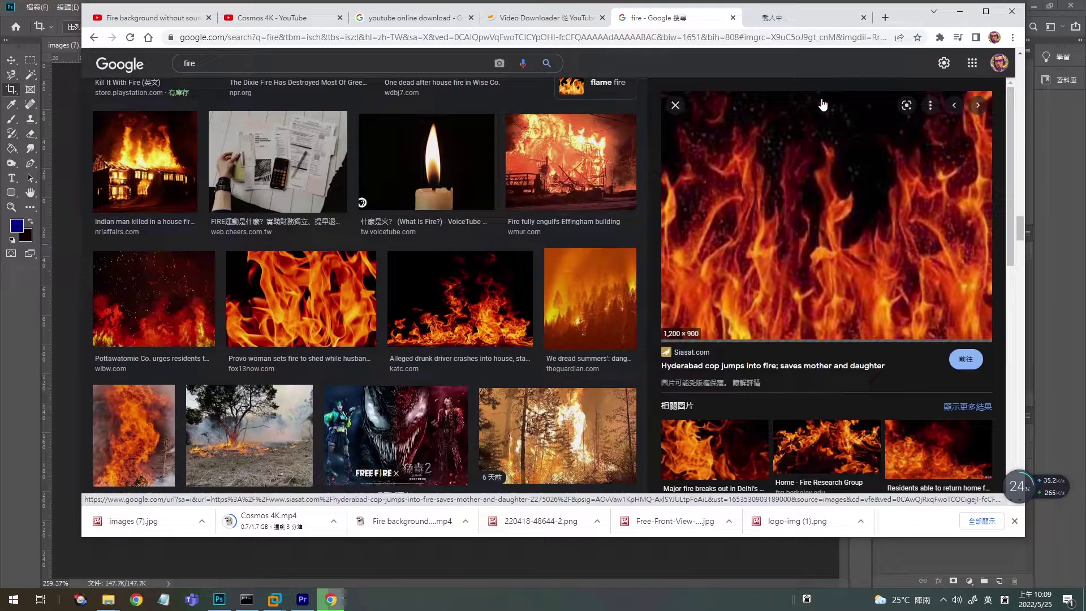
pyautogui.click(823, 104)
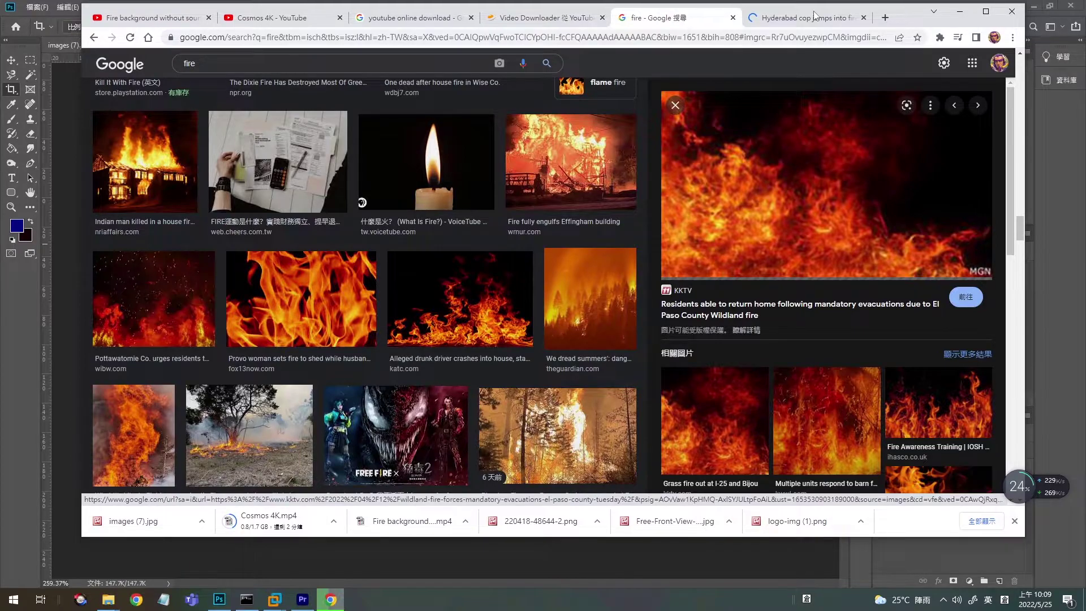
pyautogui.click(108, 600)
pyautogui.click(259, 551)
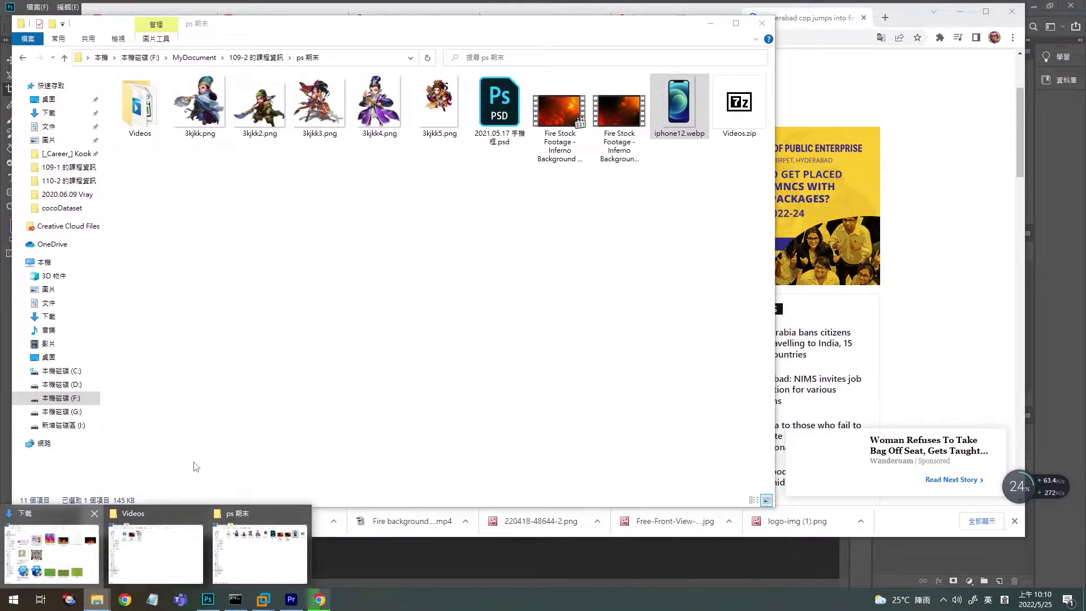
pyautogui.click(51, 552)
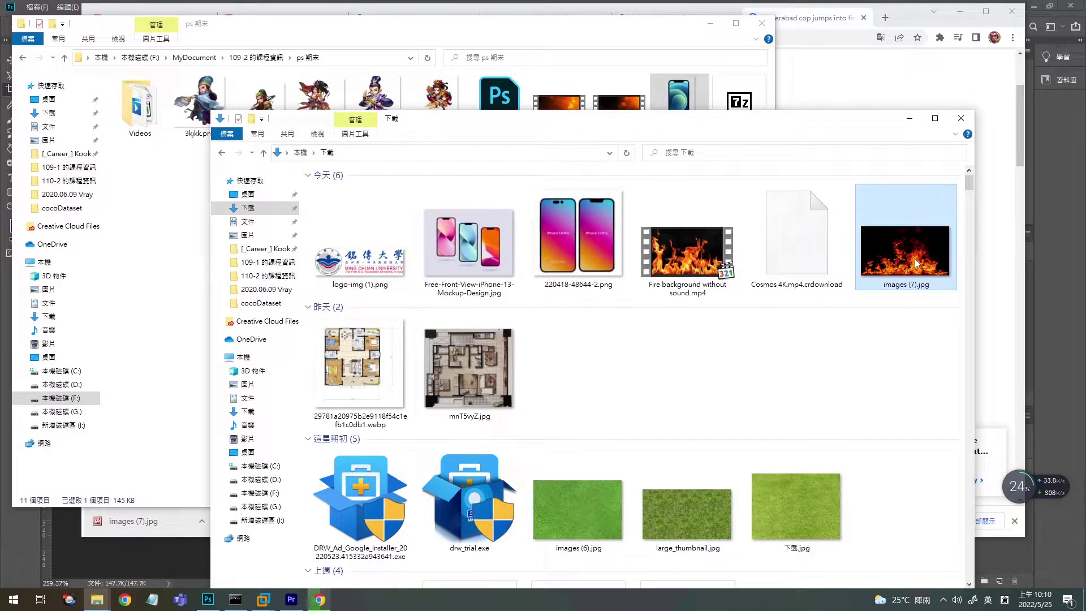
pyautogui.click(355, 380)
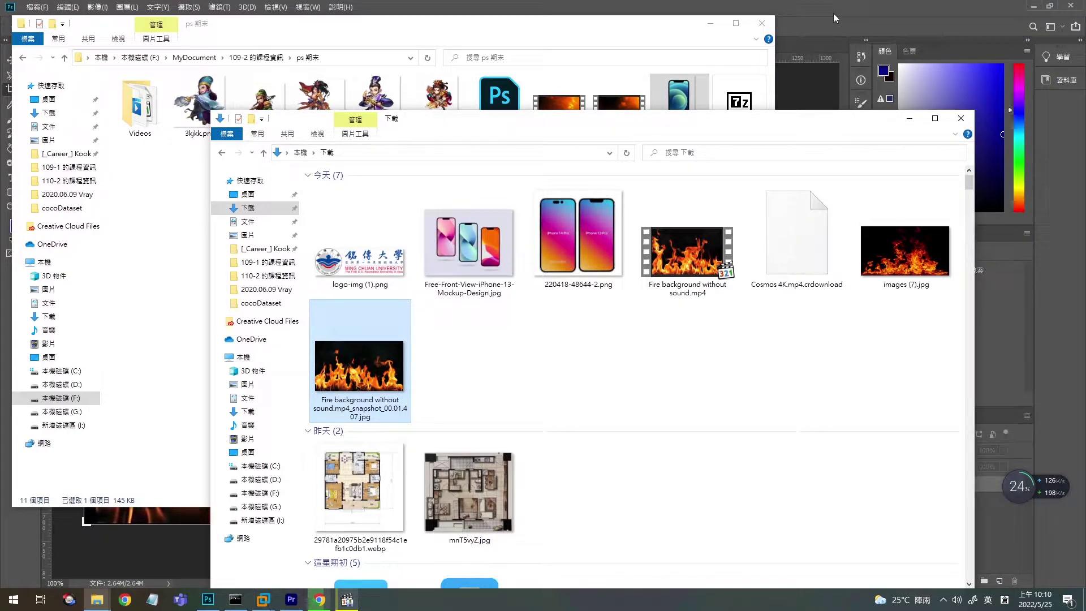
pyautogui.hotkey('alt', 'Tab')
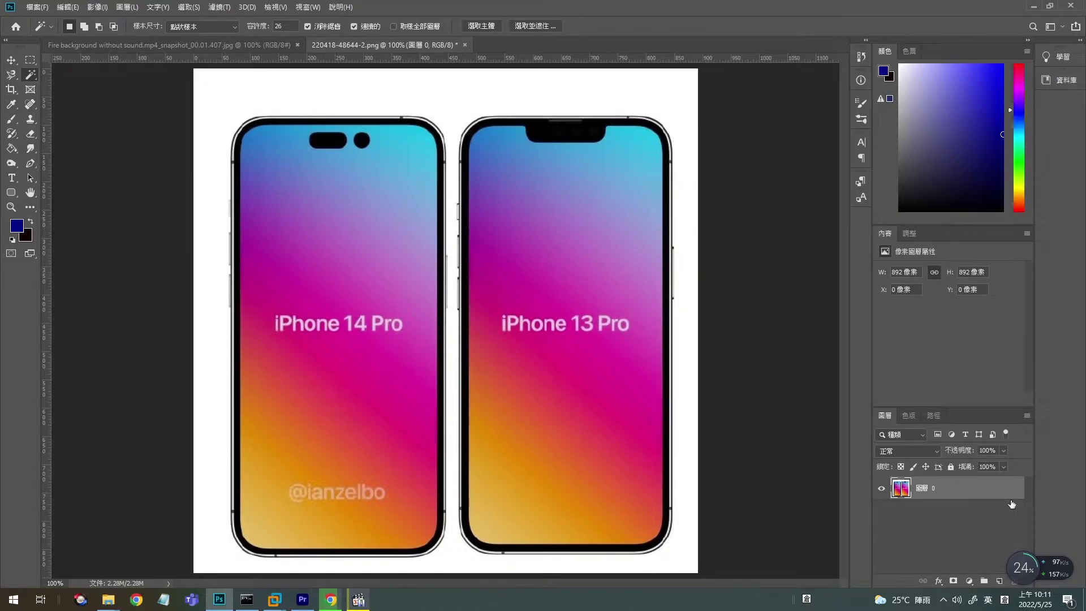
# Remove the watermark from the iPhone 14 Pro screen and copy its camera cutout strip over the iPhone 13 Pro's notch
pyautogui.click(512, 481)
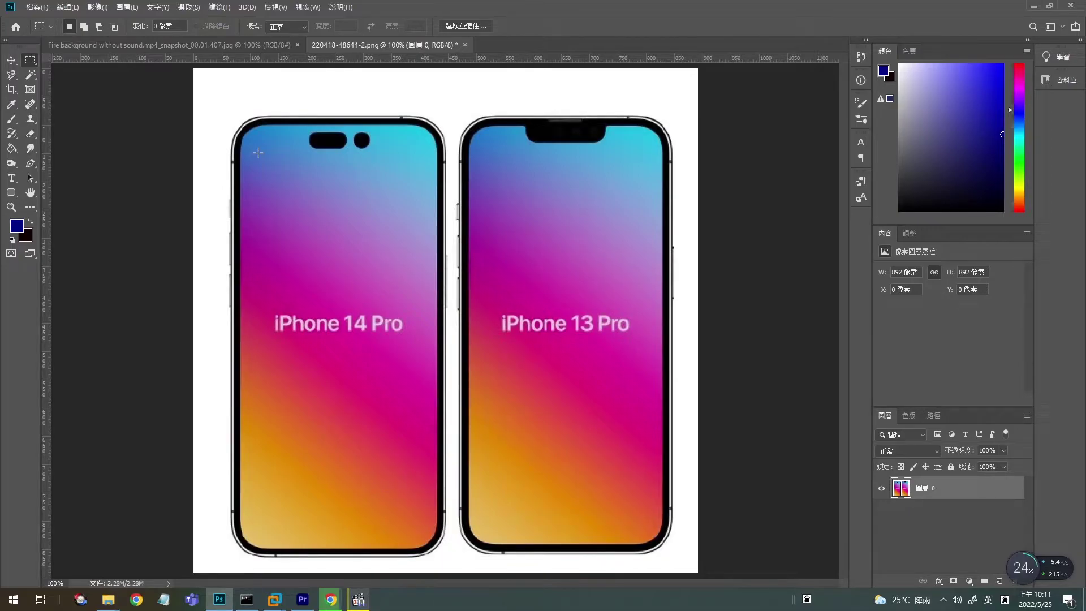
pyautogui.moveTo(236, 125); pyautogui.dragTo(443, 161)
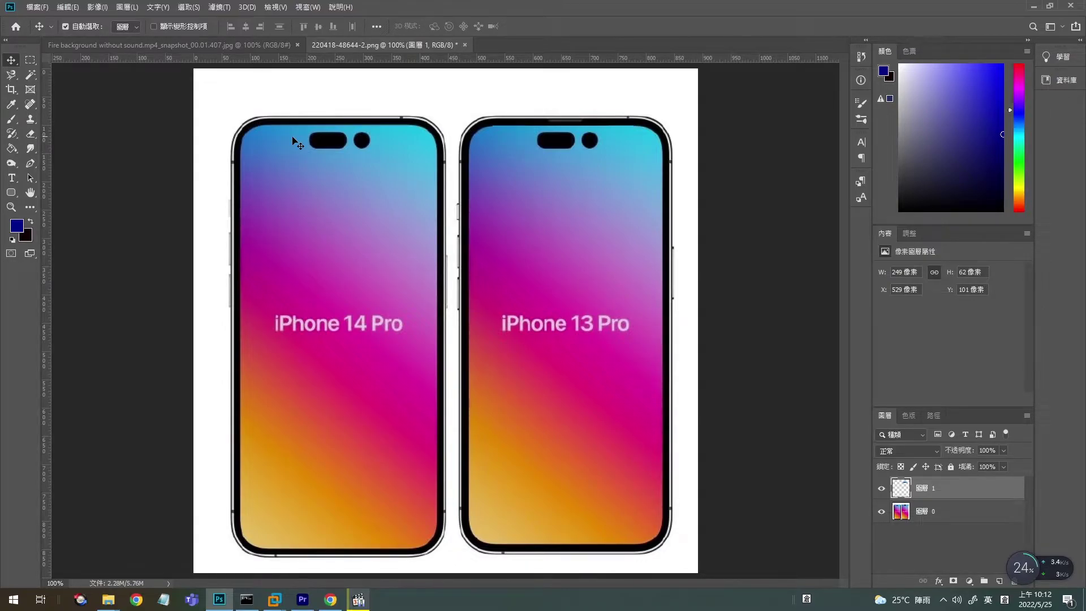
# Copy the round camera hole to its own layer and remove the blue pixels around it with the Magic Wand and Eraser
pyautogui.press('m')
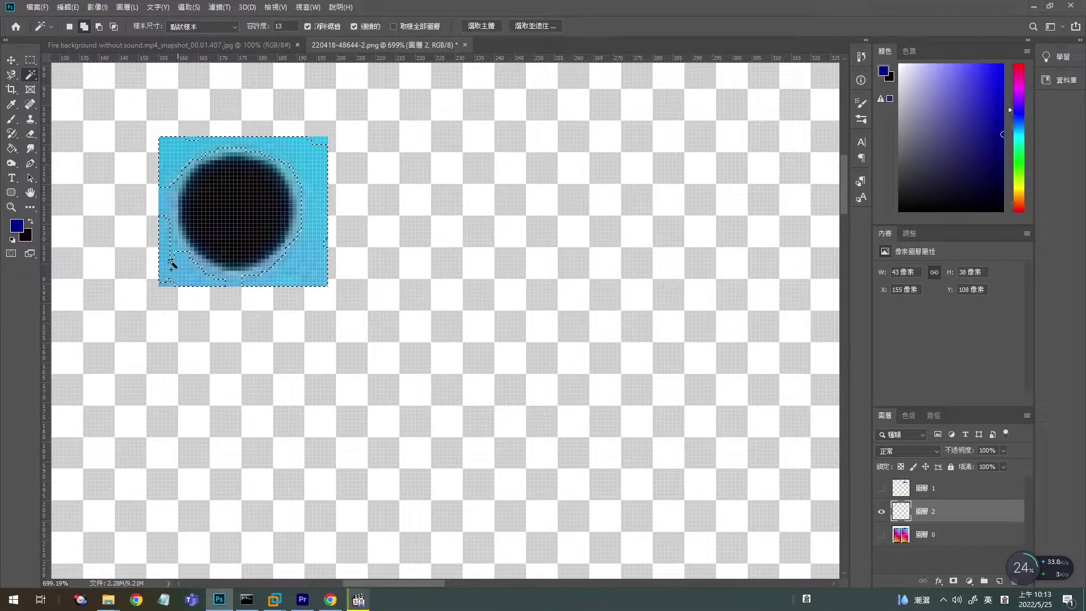
pyautogui.keyDown('shift'); pyautogui.click(171, 264); pyautogui.keyUp('shift')
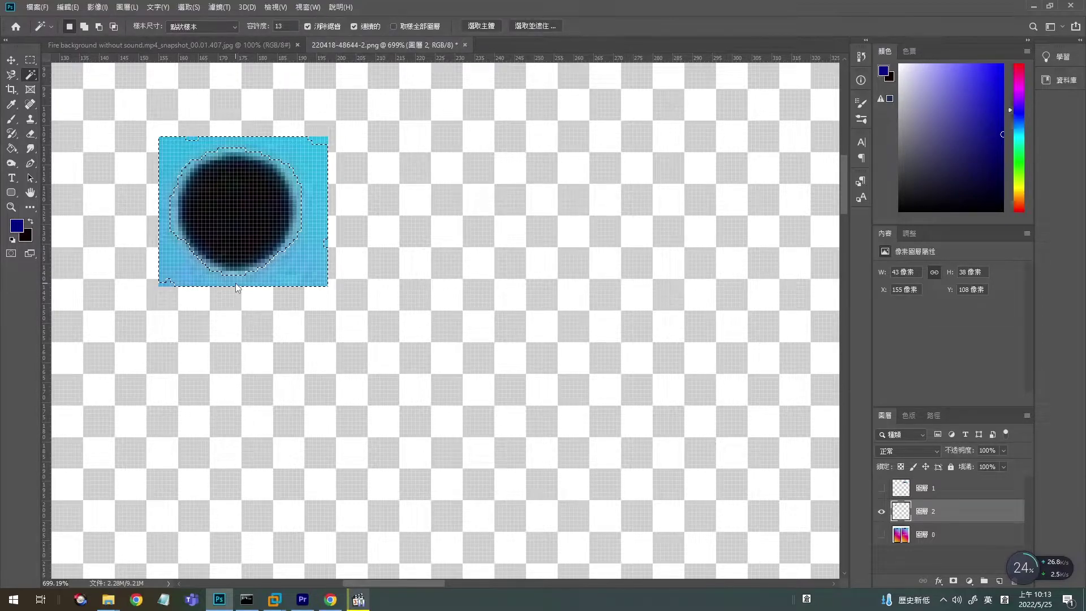
pyautogui.press('Delete')
pyautogui.hotkey('ctrl', 'd')
pyautogui.press('e')
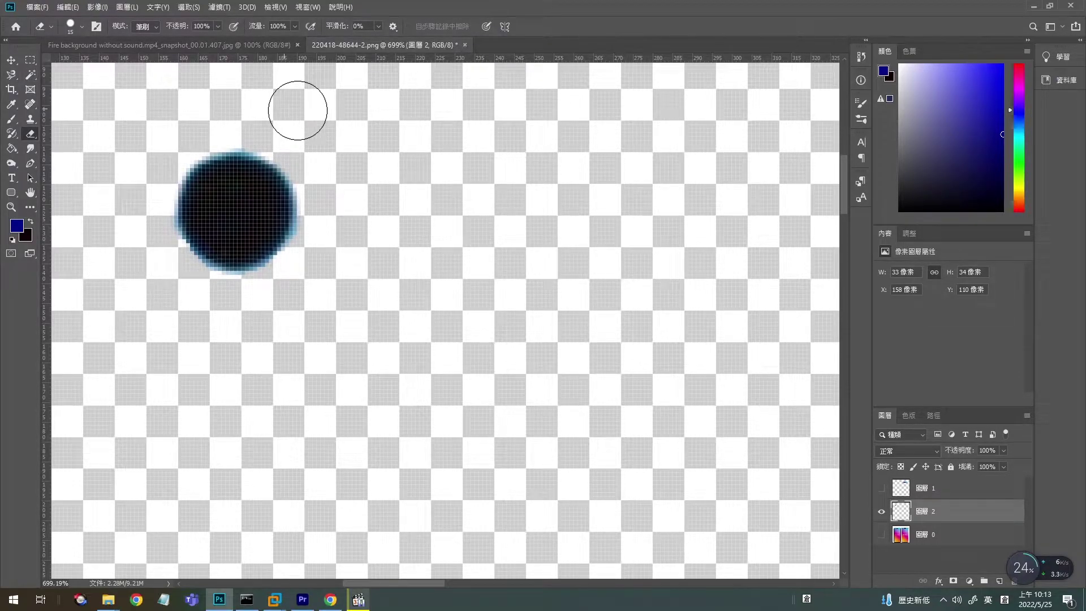
pyautogui.hotkey('ctrl', '0')
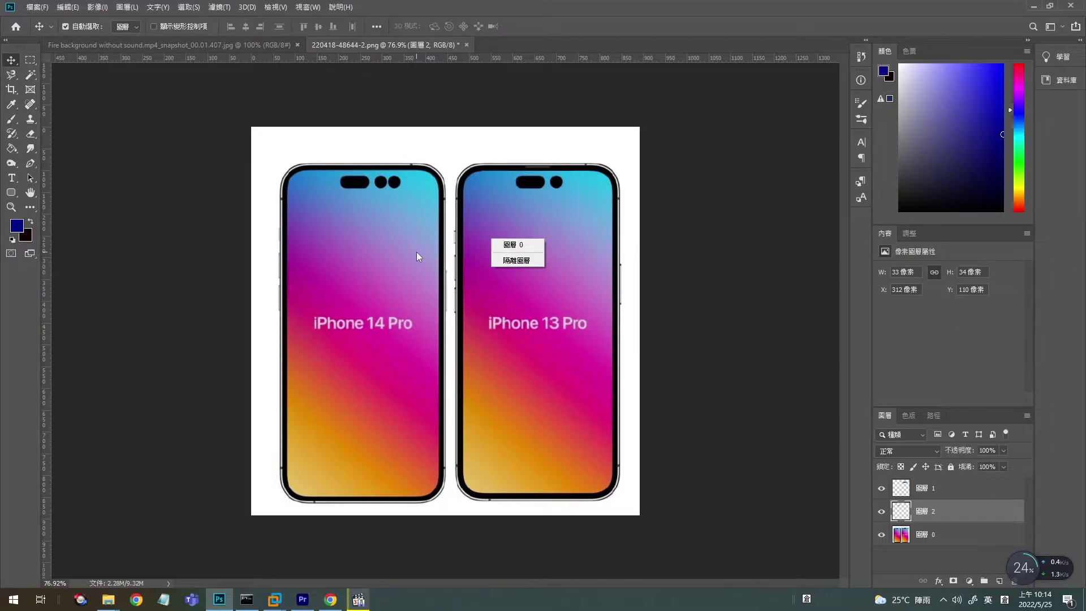
# Try to trace the edge of the iPhone 14 Pro's screen on 圖層 0 with the Magnetic Lasso
pyautogui.click(513, 245)
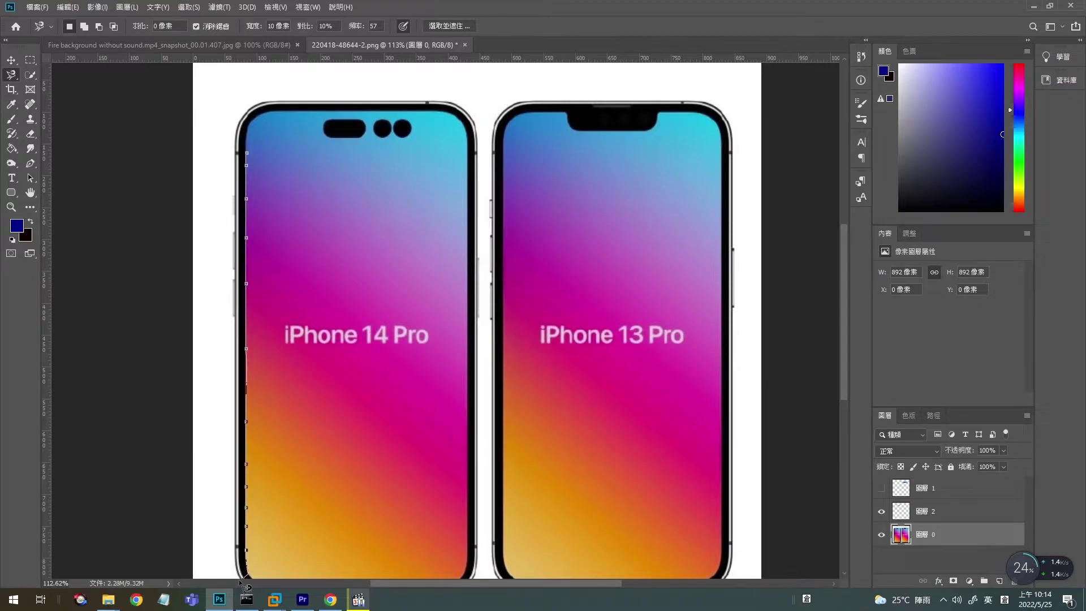
pyautogui.moveTo(245, 582); pyautogui.dragTo(477, 461)
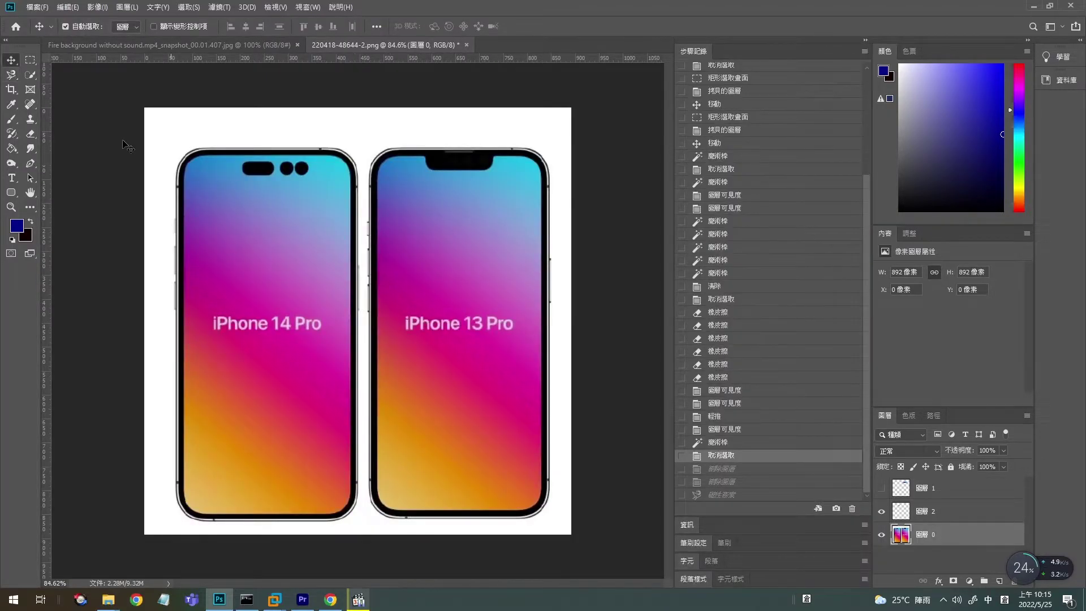
pyautogui.press('l')
pyautogui.click(188, 165)
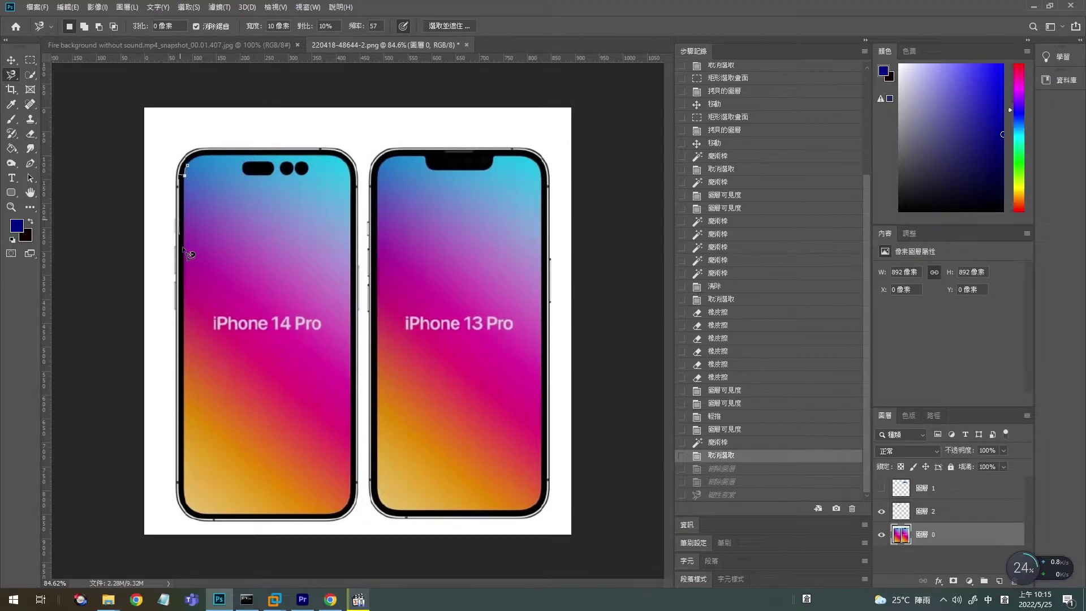
pyautogui.moveTo(190, 254); pyautogui.dragTo(192, 182)
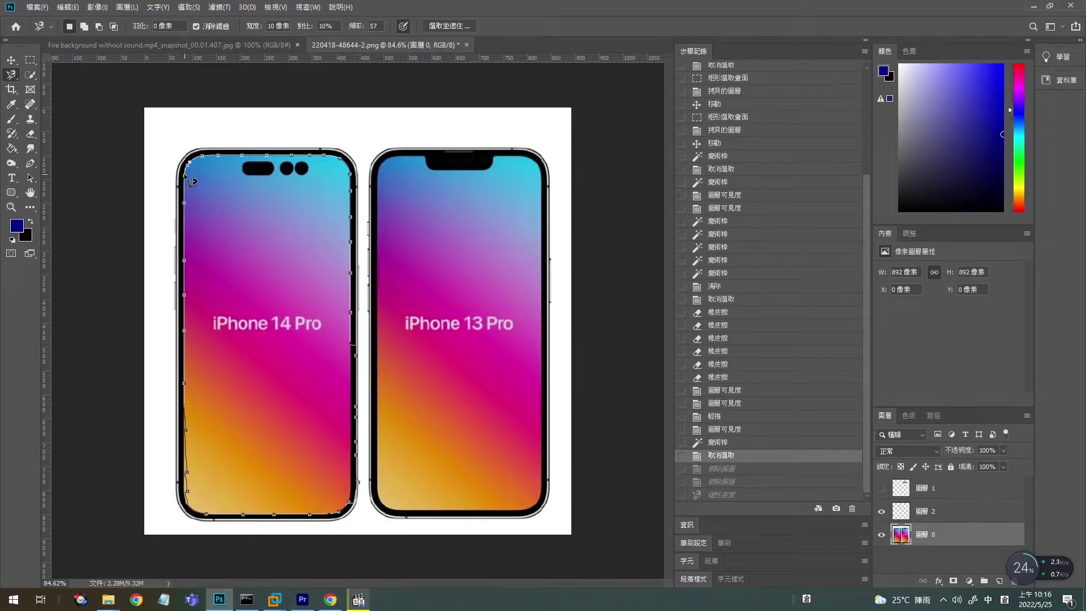
pyautogui.moveTo(192, 182); pyautogui.dragTo(163, 107)
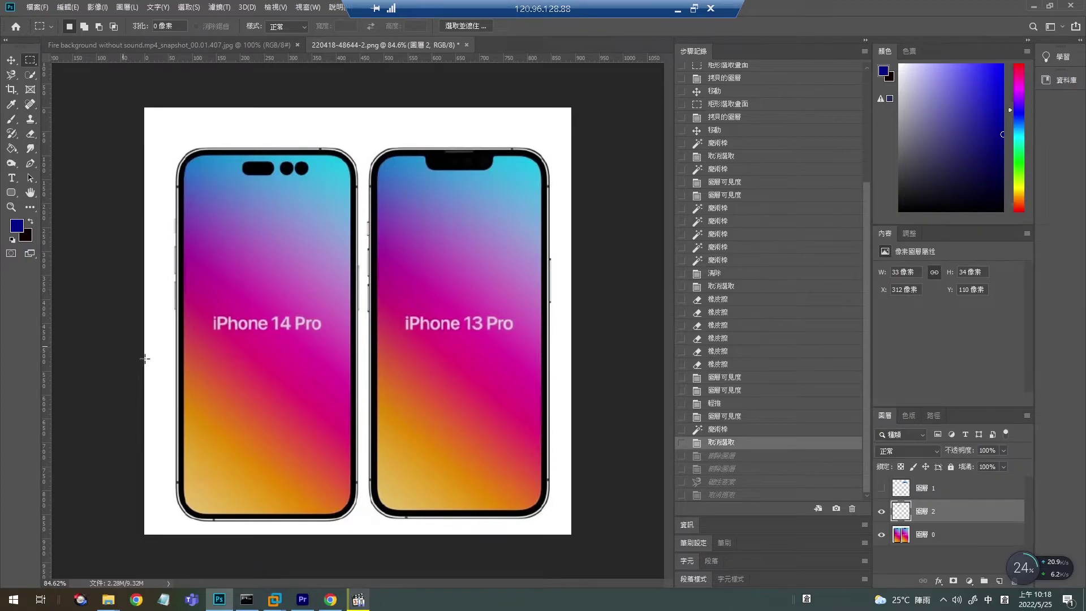
# Clear the iPhone 14 Pro's screen and the area around it to transparency, and crop the canvas closely to the phone frame
pyautogui.press('w')
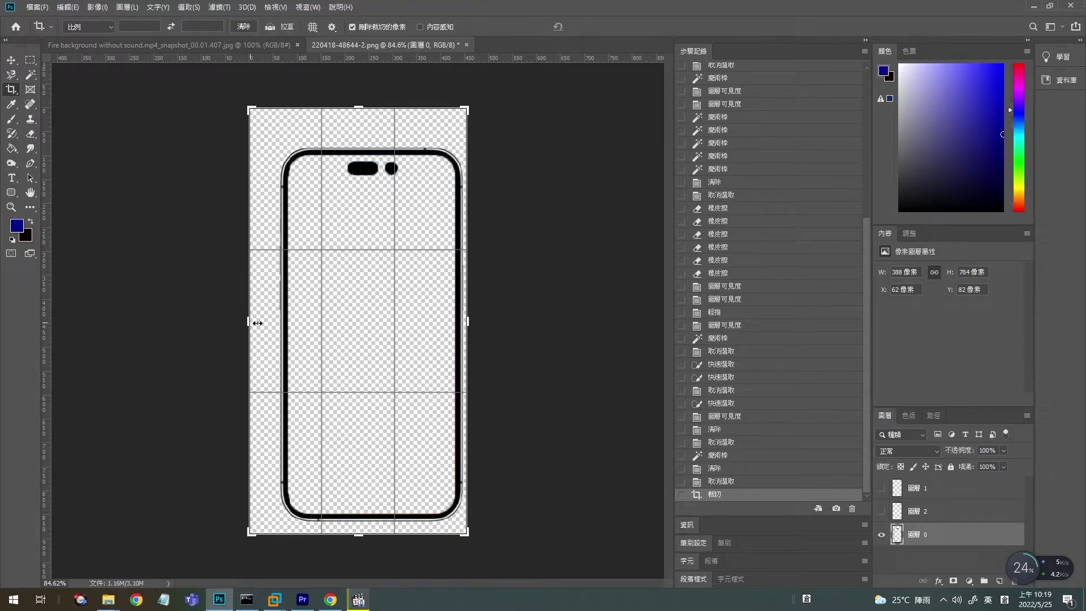
pyautogui.moveTo(258, 323); pyautogui.dragTo(273, 323)
pyautogui.press('Return')
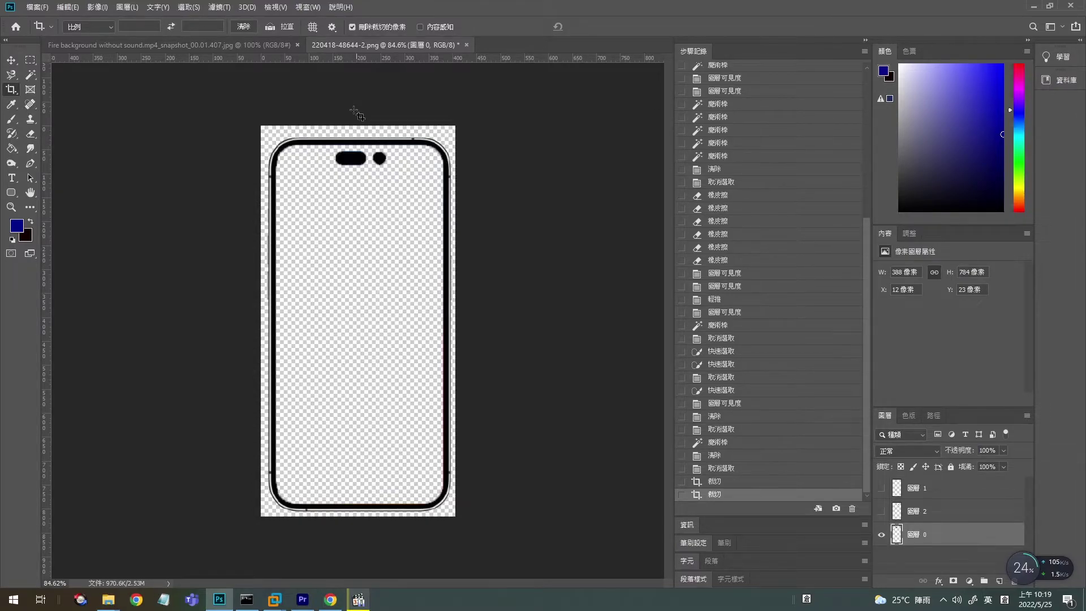
pyautogui.hotkey('ctrl', 'Tab')
pyautogui.hotkey('alt', 'Tab')
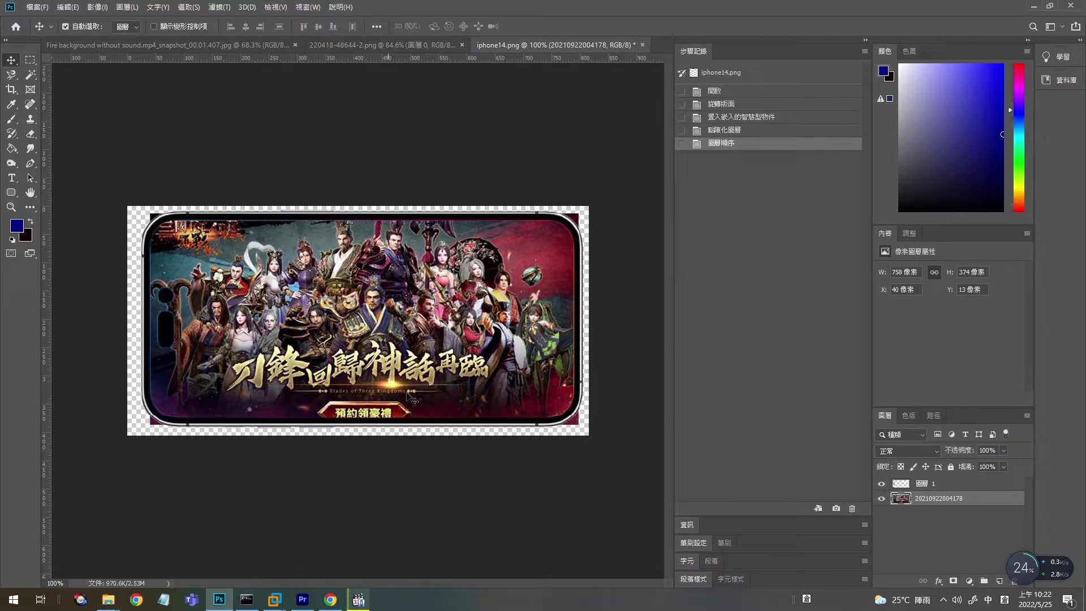
pyautogui.click(903, 485)
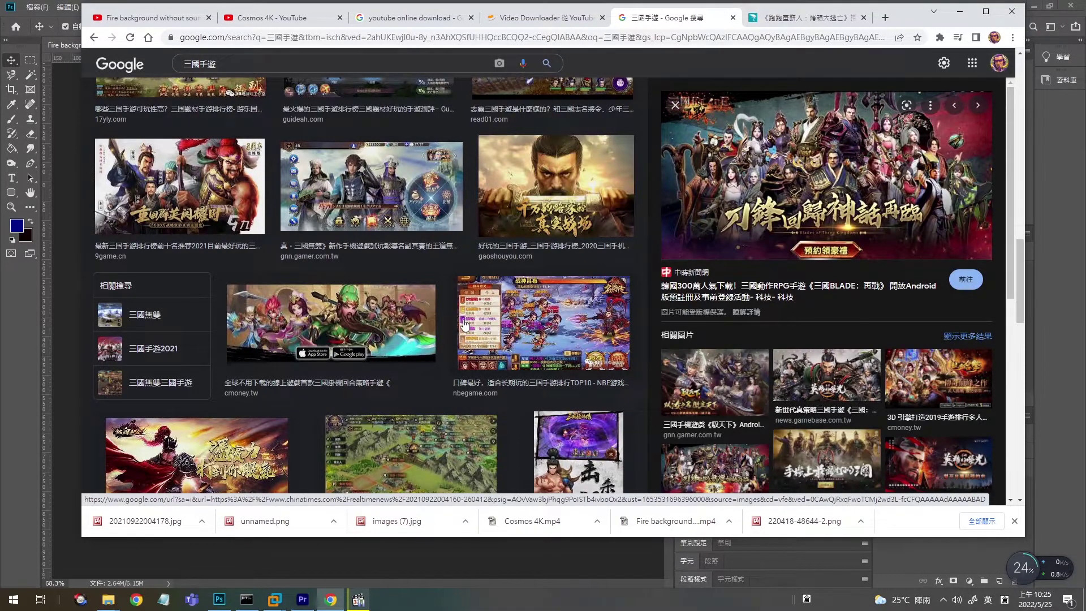
# Search Google Images for 三國手遊 背景
pyautogui.write('背景')
pyautogui.press('Return')
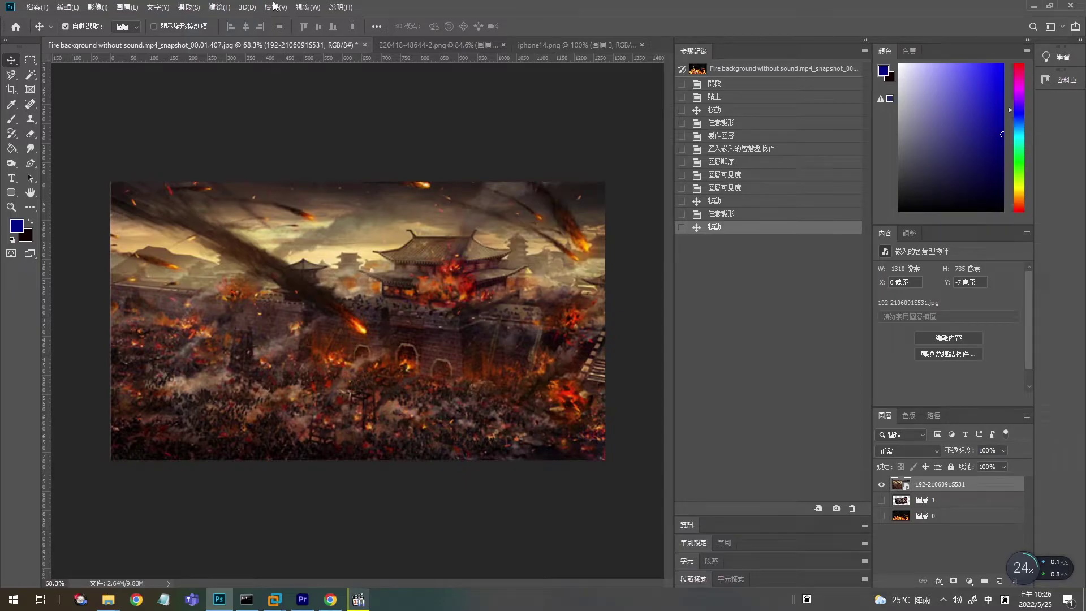
pyautogui.click(219, 7)
pyautogui.moveTo(272, 188)
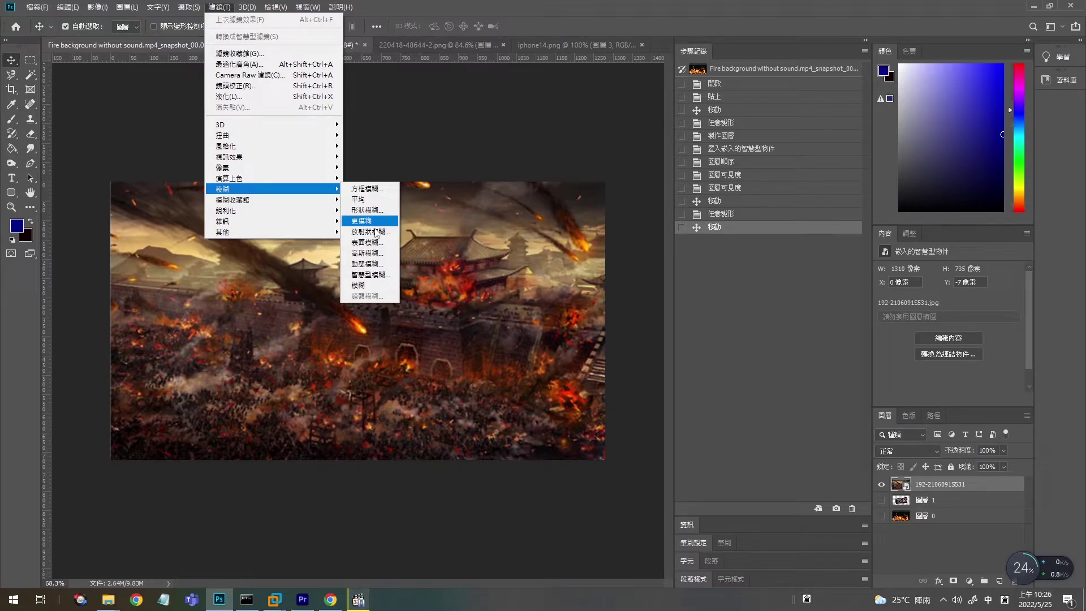
pyautogui.click(366, 253)
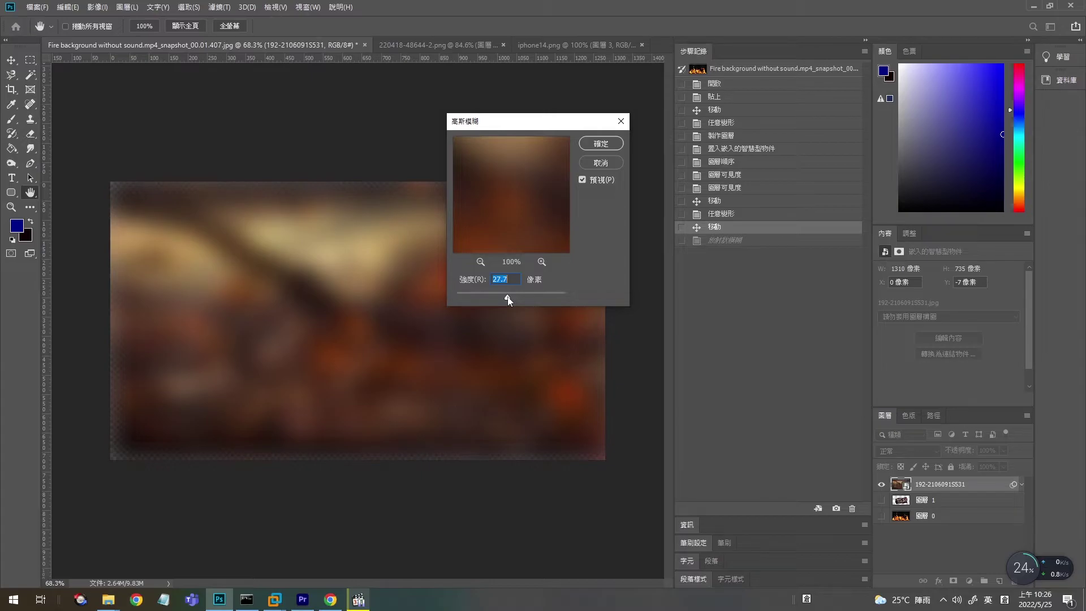
# Contract the selection of the dark area around the flames on 圖層 0, and undo the layer copied from it
pyautogui.click(220, 6)
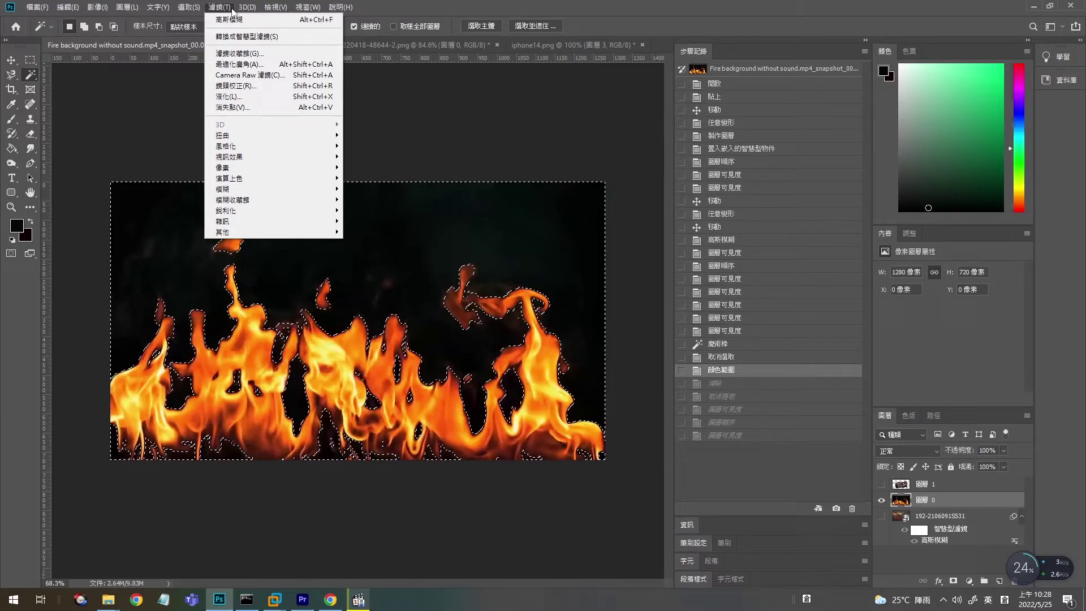
pyautogui.moveTo(199, 8)
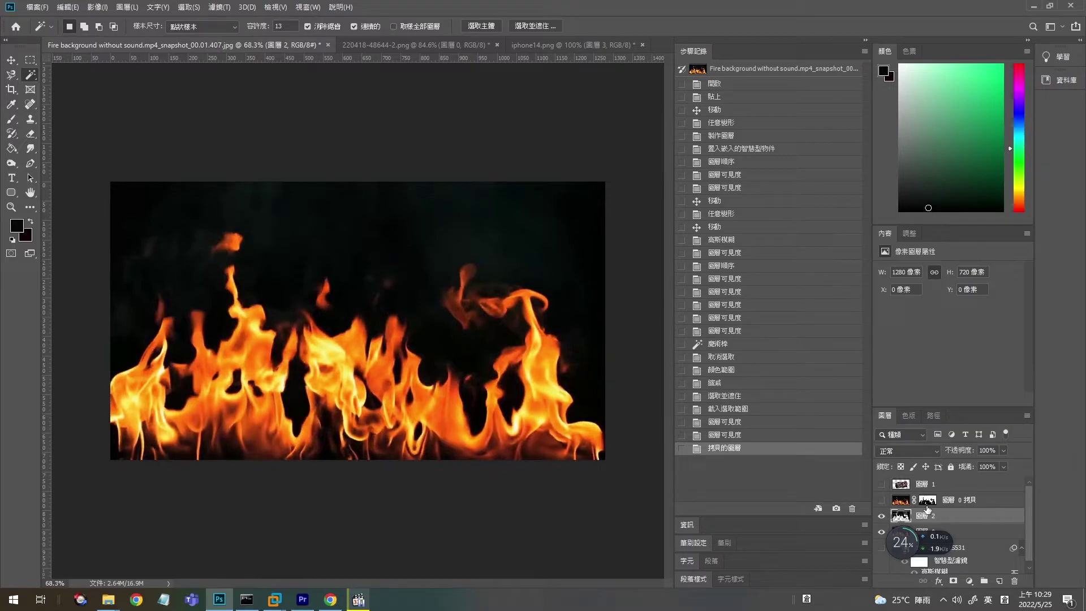
pyautogui.hotkey('ctrl', 'z')
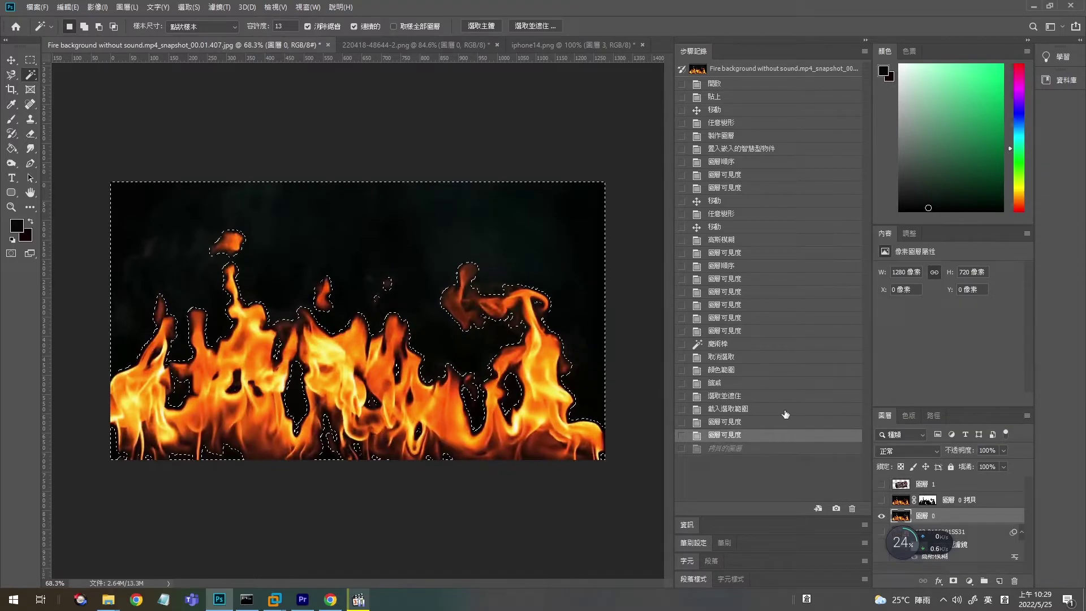
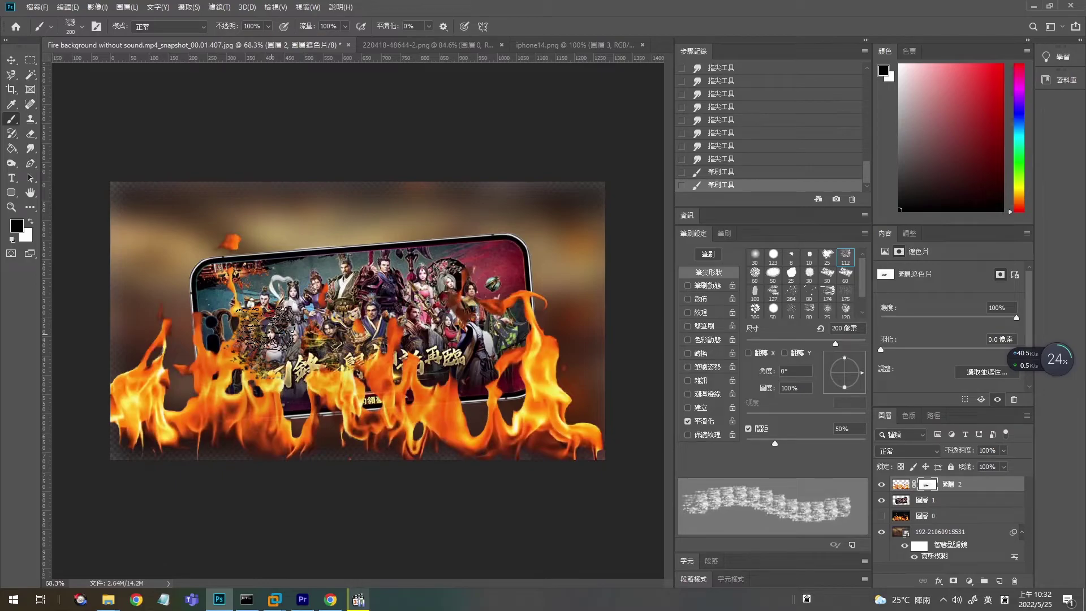
# Paint black with the 200-pixel brush on 圖層 2's mask to hide flames over the phone's lower-left screen
pyautogui.moveTo(266, 328); pyautogui.dragTo(231, 356)
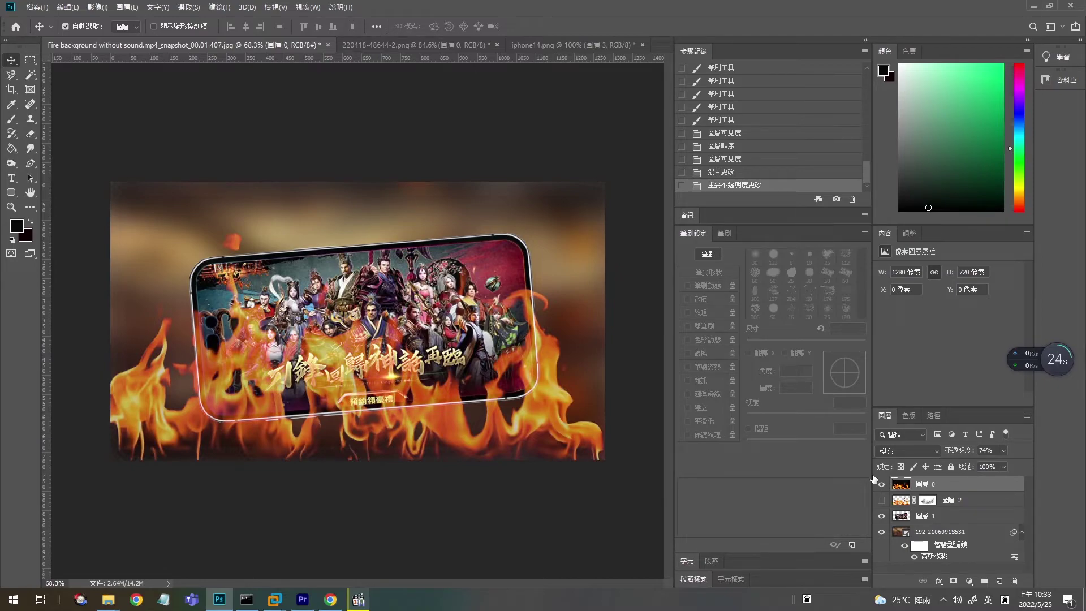
# Switch to Chrome on the remote desktop, close the 三國手遊 背景 image search and bring up the Cosmos 4K video page
pyautogui.moveTo(331, 598)
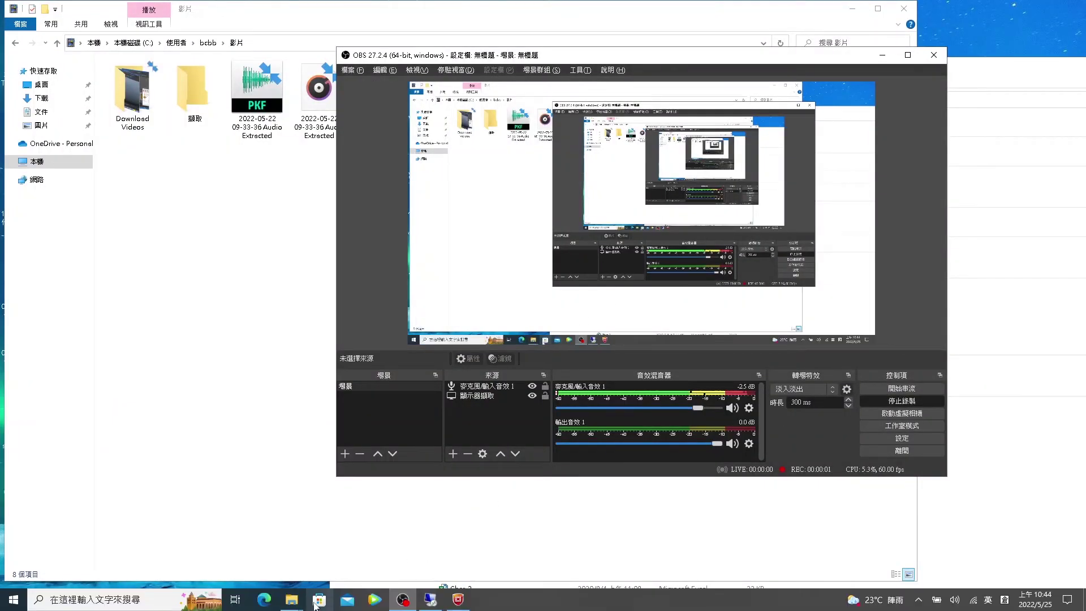
pyautogui.click(430, 599)
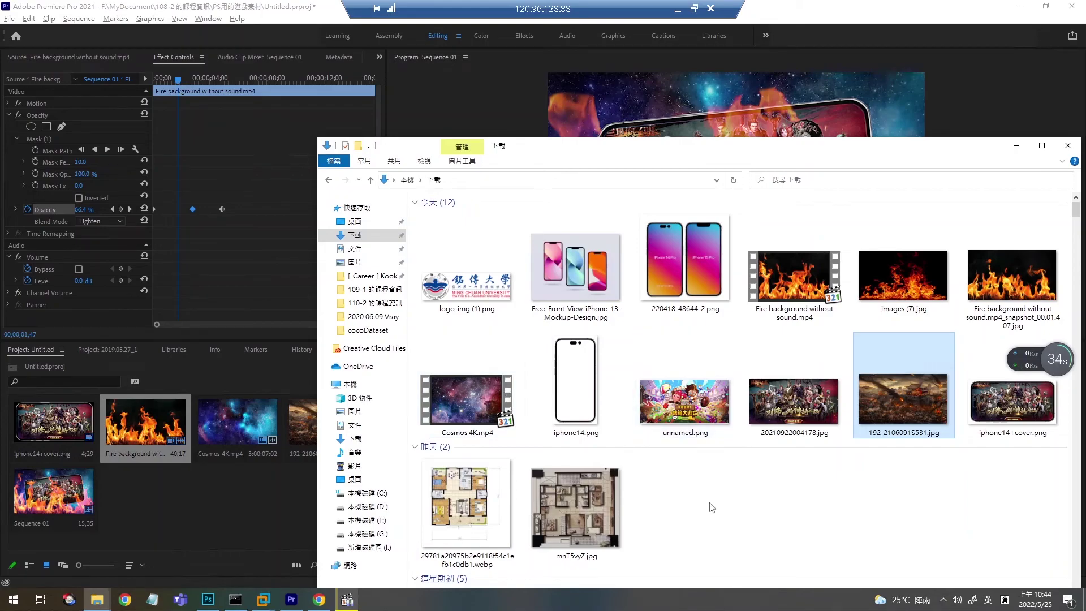
pyautogui.click(319, 600)
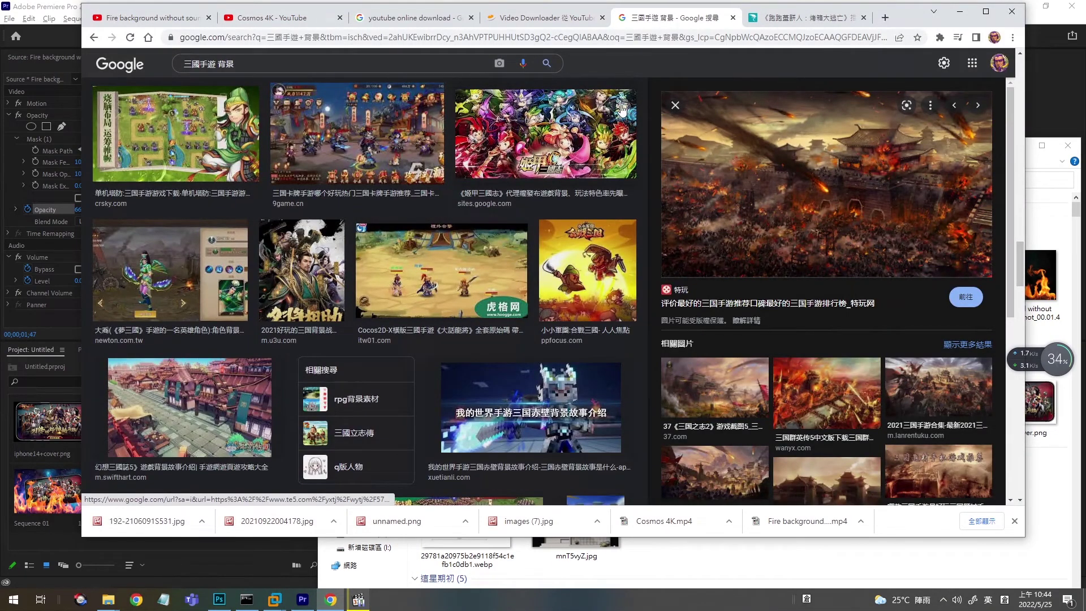
pyautogui.hotkey('ctrl', 'w')
pyautogui.hotkey('ctrl', '2')
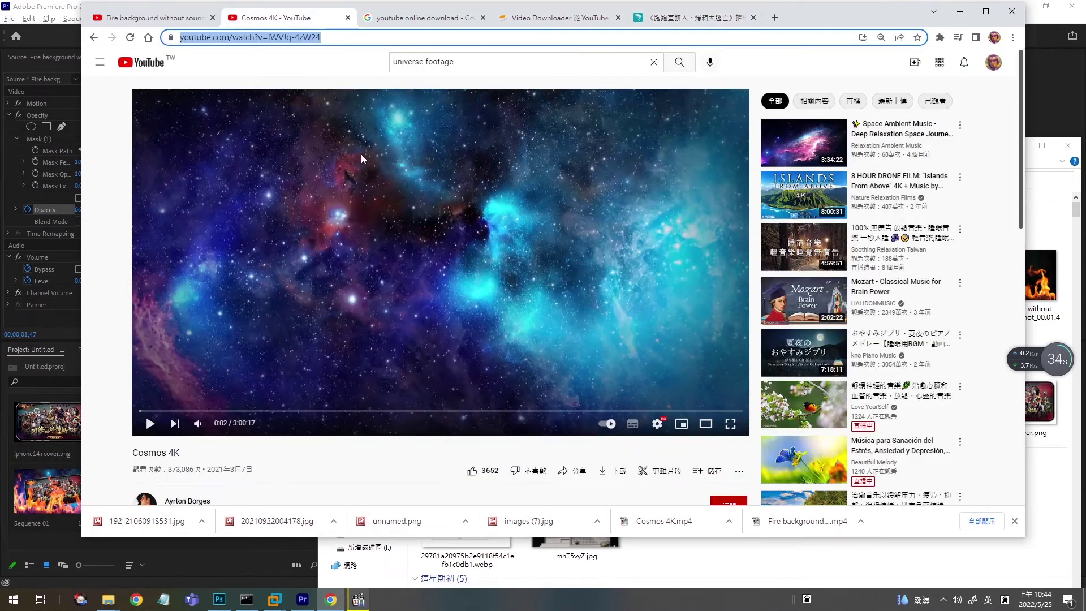
pyautogui.scroll(-3, 622, 199)
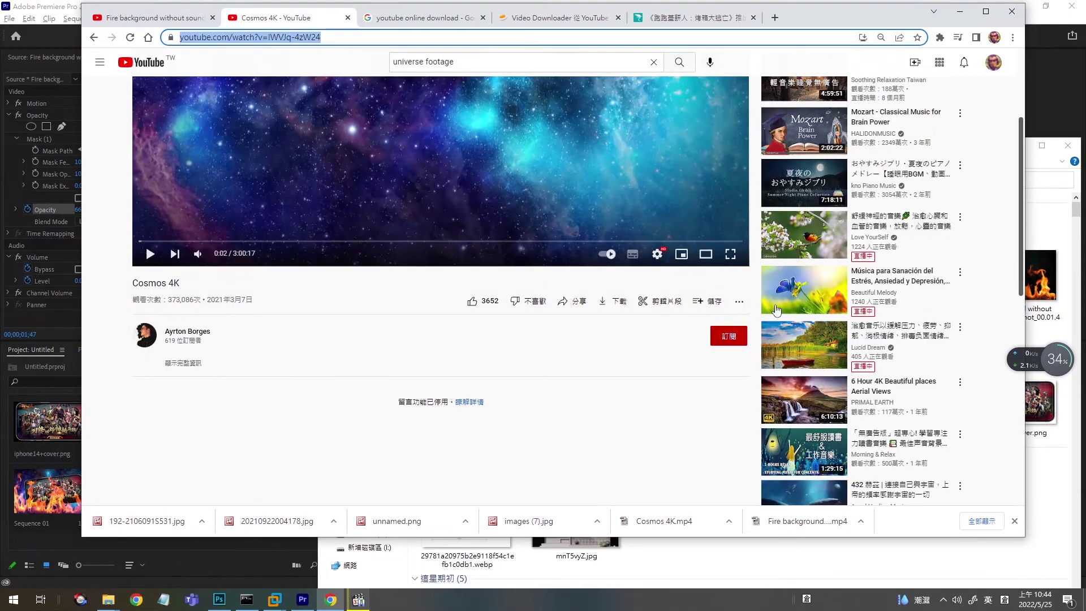
pyautogui.scroll(3, 777, 310)
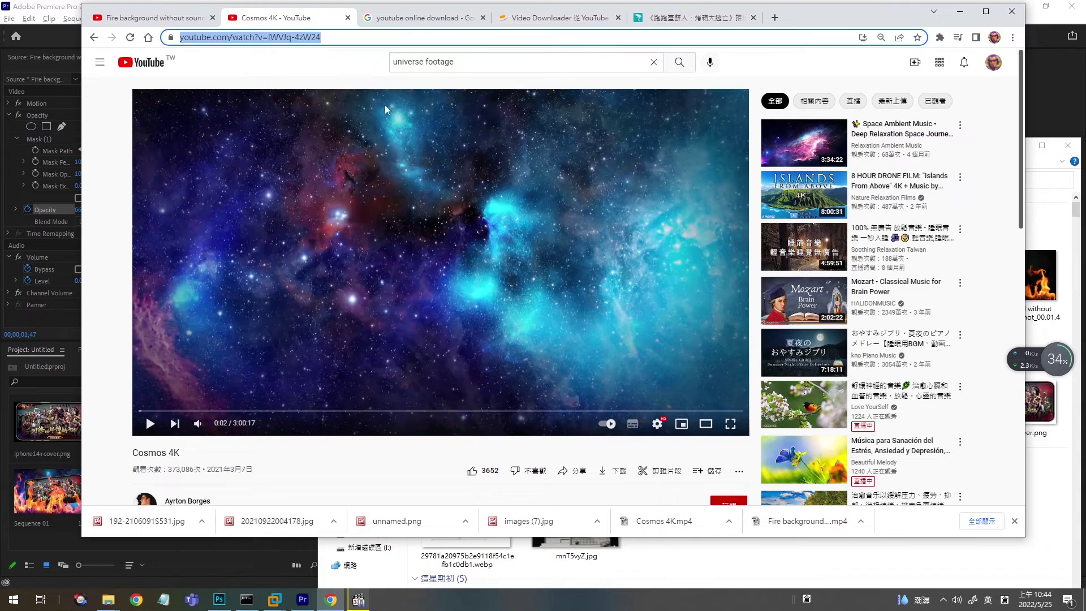
pyautogui.press('/')
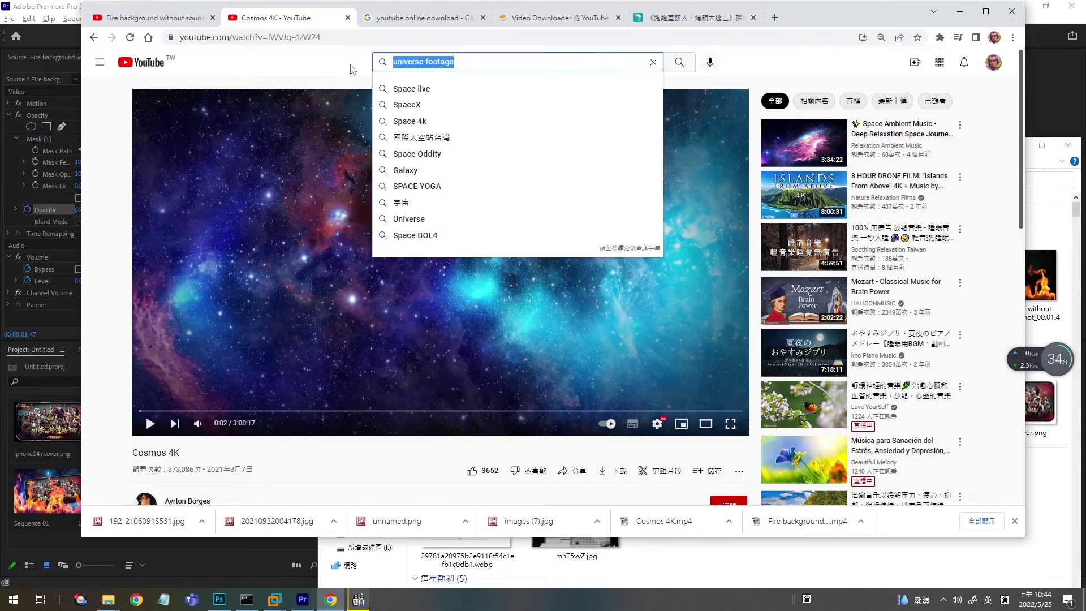
pyautogui.press('shift')
pyautogui.write('手')
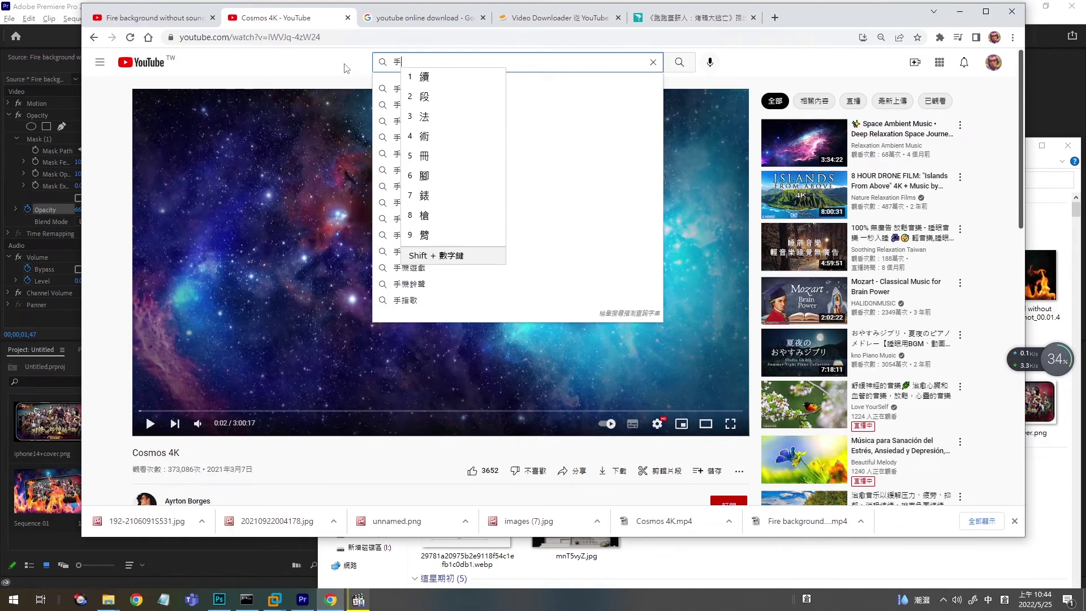
pyautogui.write('遊')
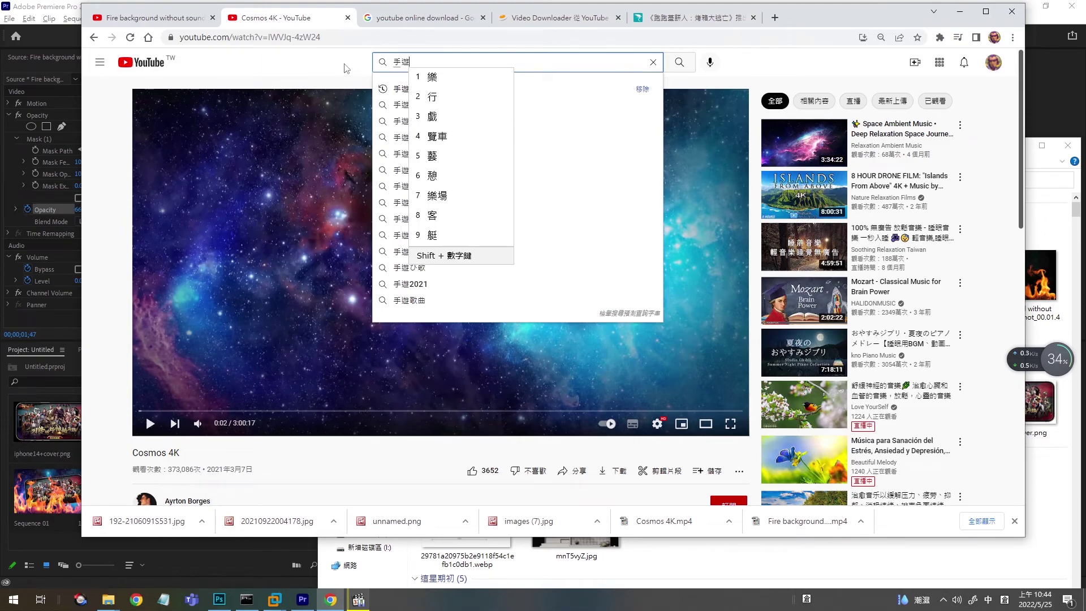
pyautogui.press('BackSpace')
pyautogui.press('BackSpace')
pyautogui.press('shift')
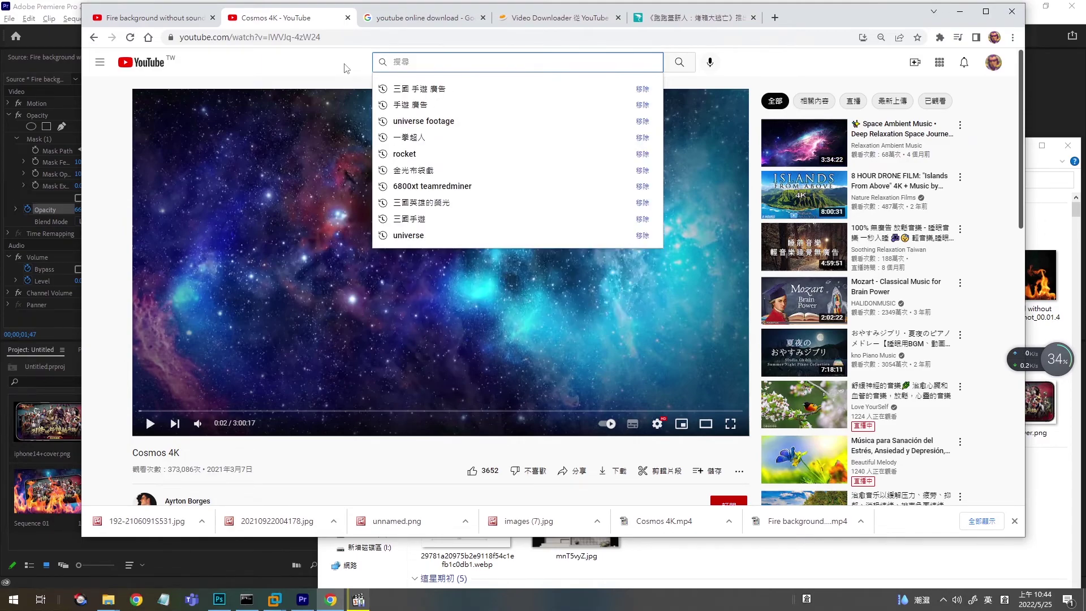
# Search YouTube for 三國志手機版
pyautogui.press('shift')
pyautogui.write('三')
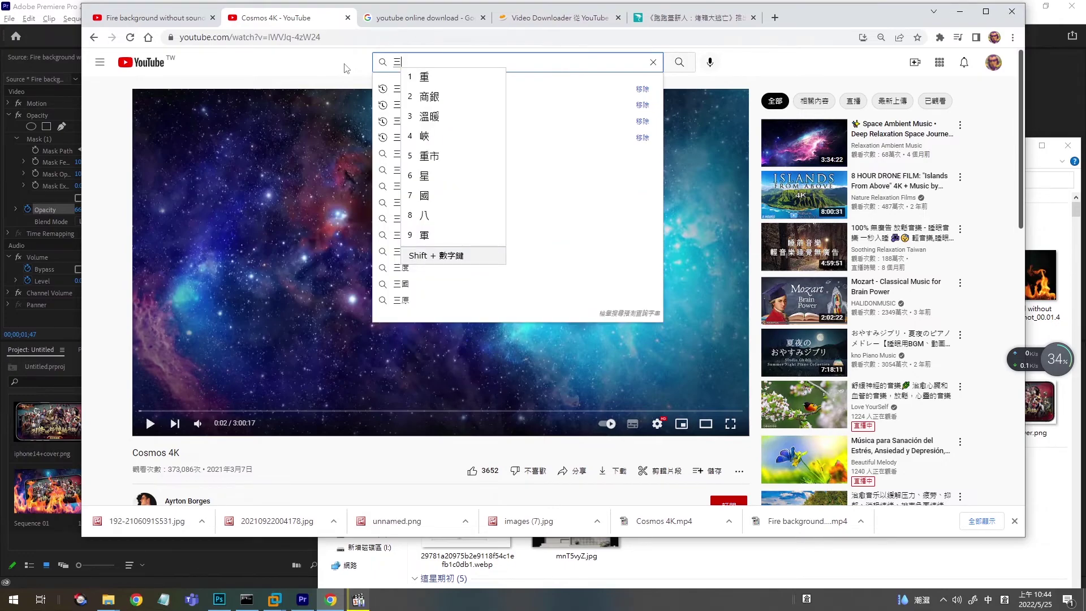
pyautogui.write('國志')
pyautogui.press('shift')
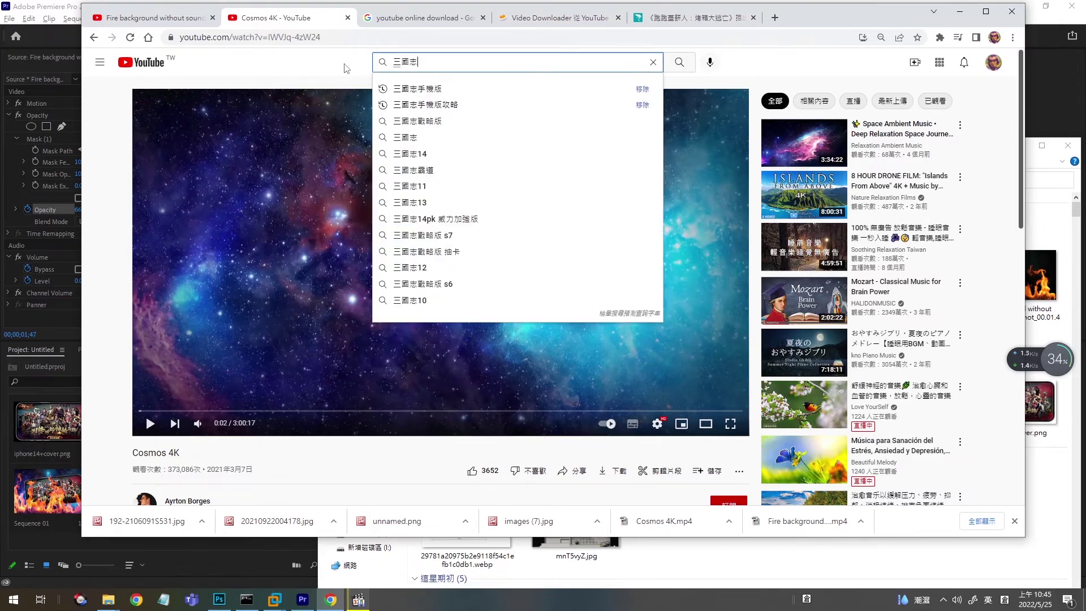
pyautogui.press('Down')
pyautogui.press('Return')
# Look through the 三國志手機版 video results for suitable game footage
pyautogui.scroll(-3, 495, 241)
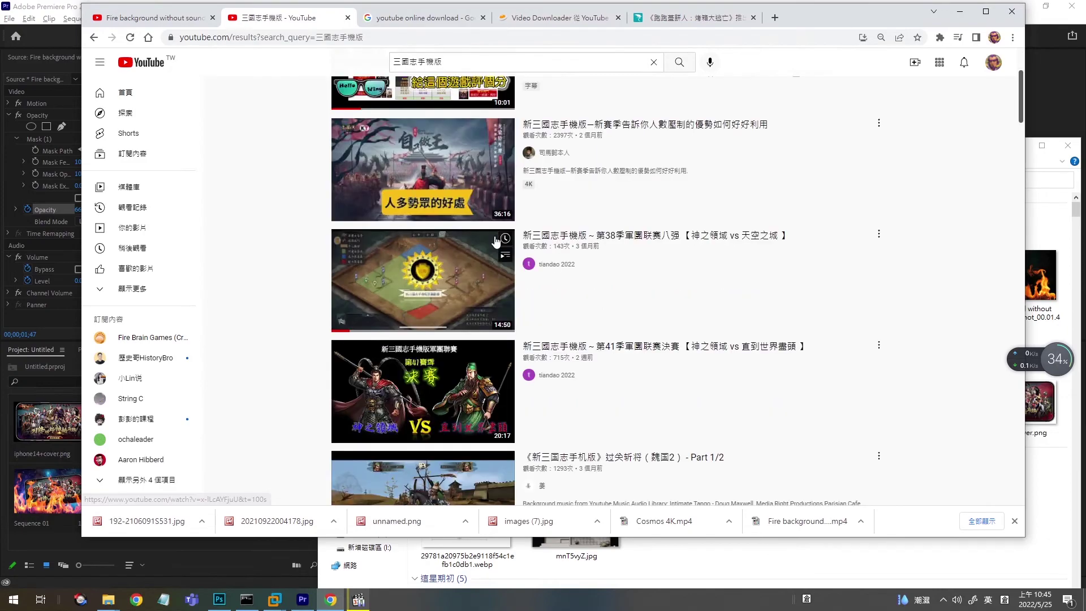
pyautogui.scroll(-4, 495, 241)
pyautogui.scroll(-8, 567, 292)
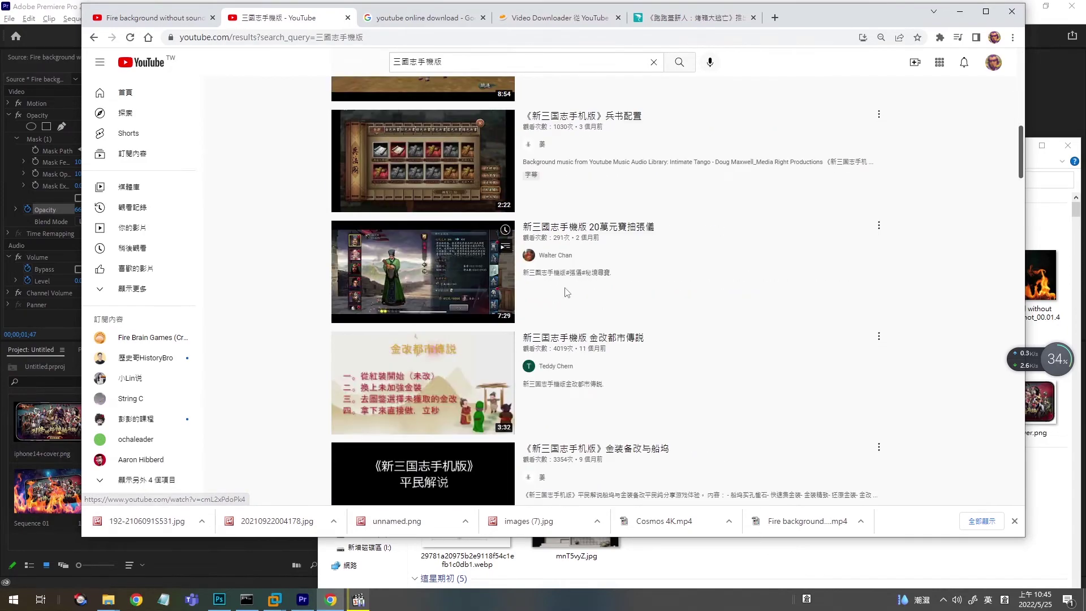
pyautogui.scroll(-10, 569, 287)
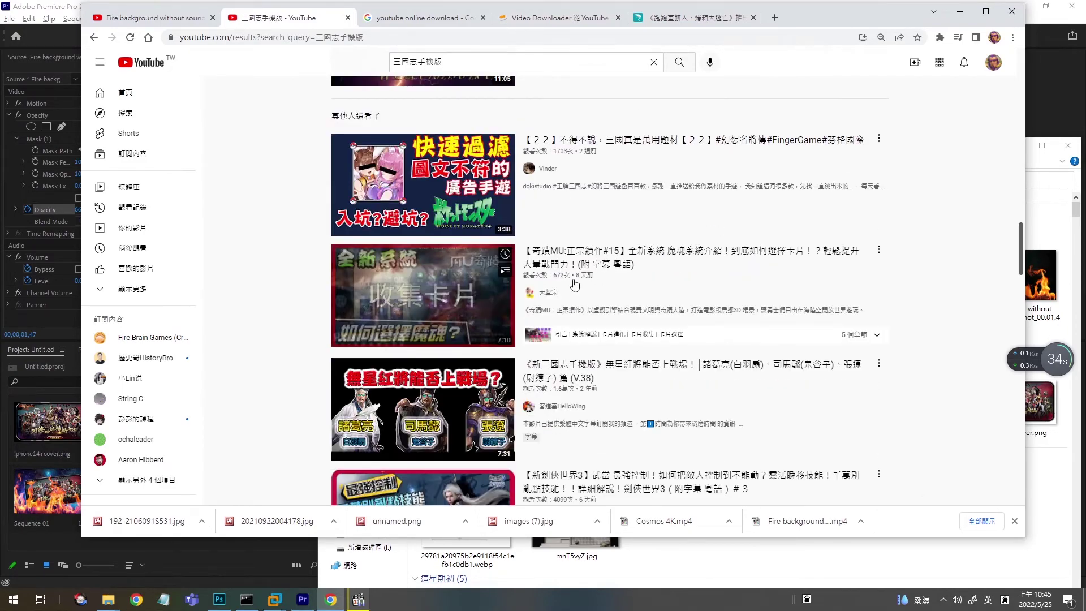
pyautogui.scroll(-3, 574, 284)
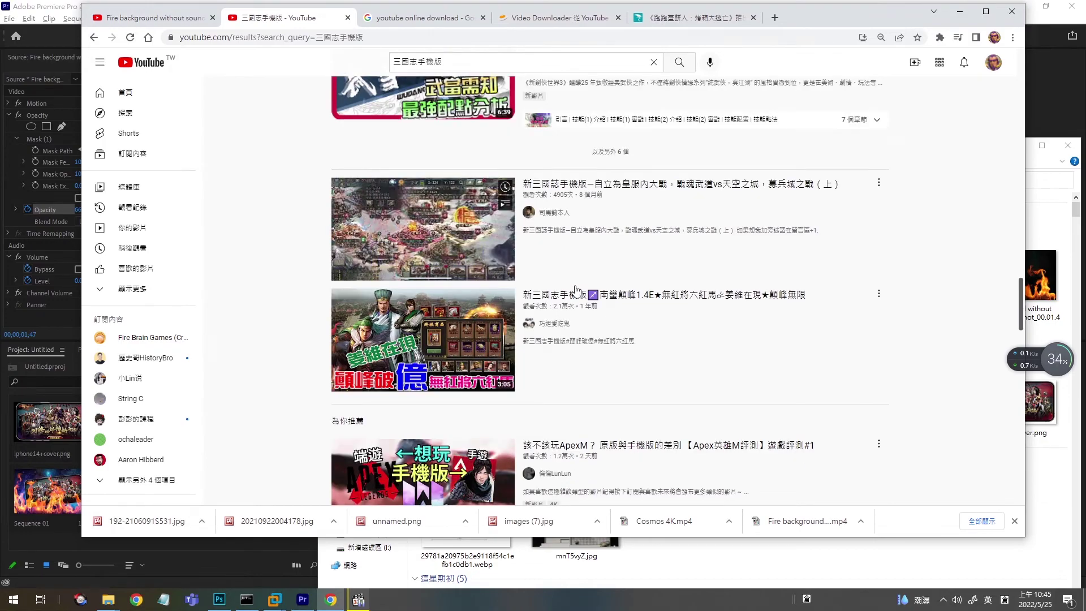
pyautogui.scroll(-8, 576, 289)
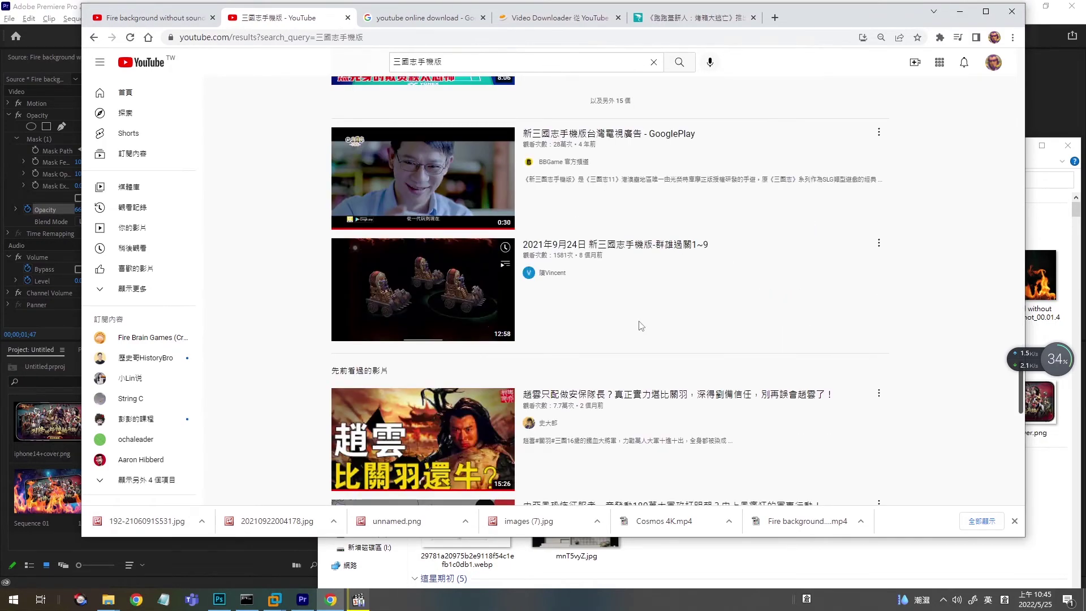
pyautogui.scroll(-5, 640, 326)
pyautogui.scroll(-3, 655, 434)
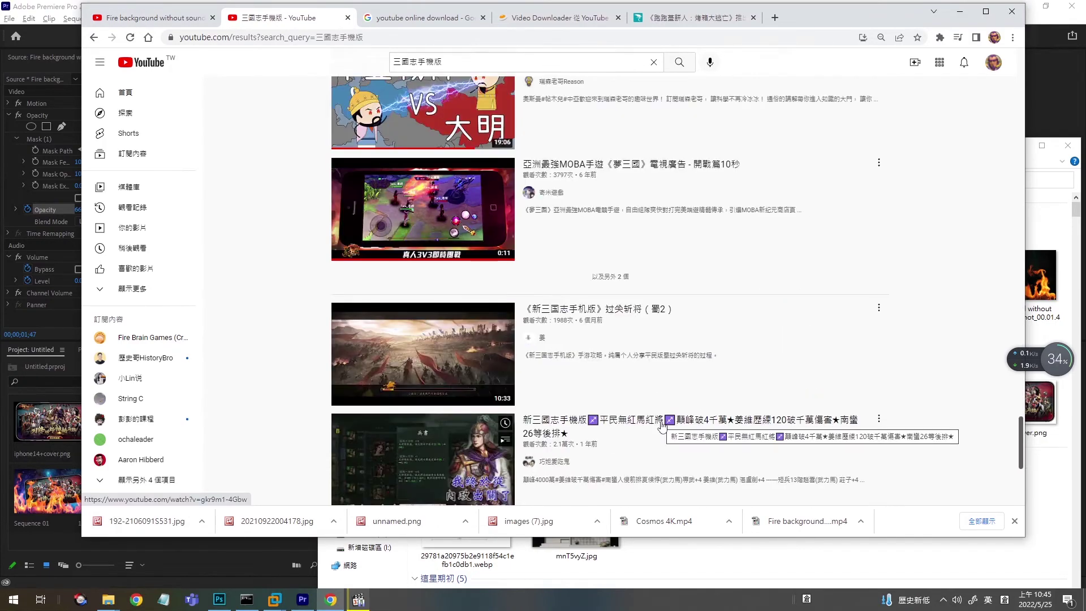
pyautogui.scroll(-2, 662, 427)
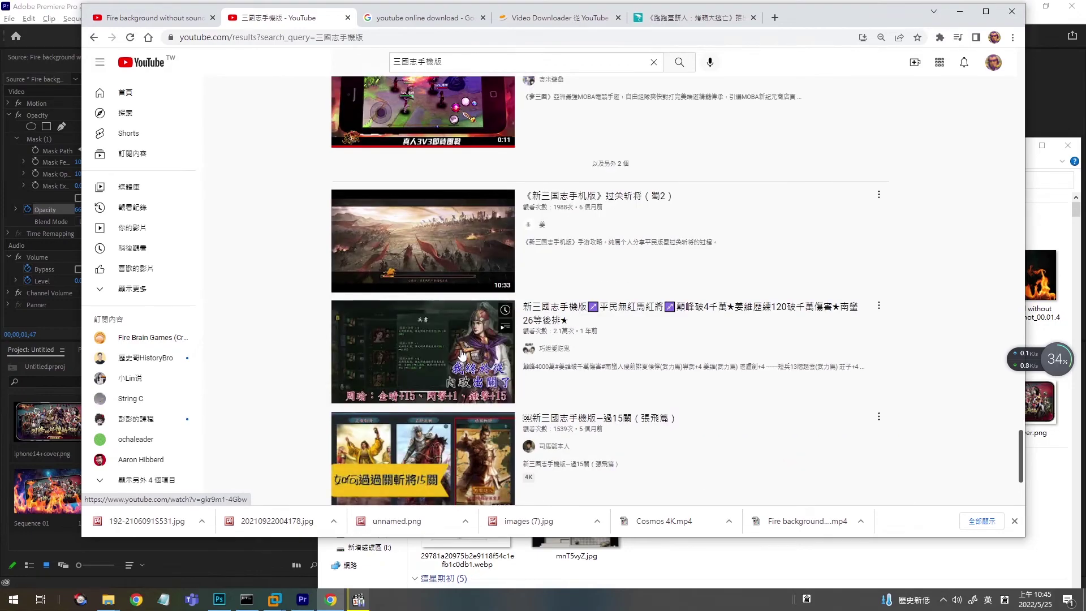
# Switch to the ps 期末 folder in File Explorer and open its Videos subfolder
pyautogui.click(794, 559)
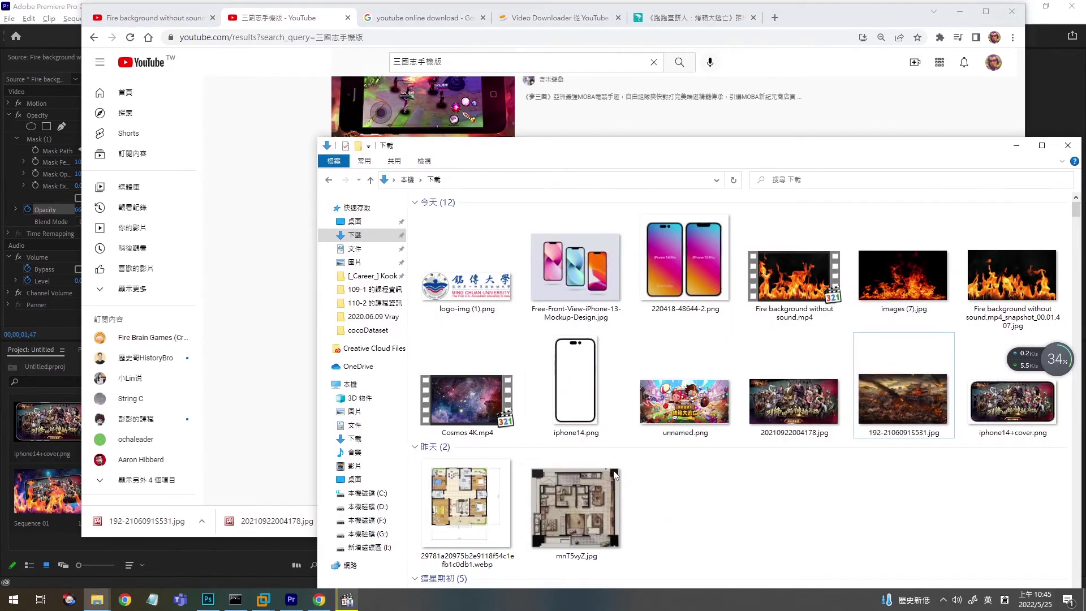
pyautogui.hotkey('alt', 'Tab')
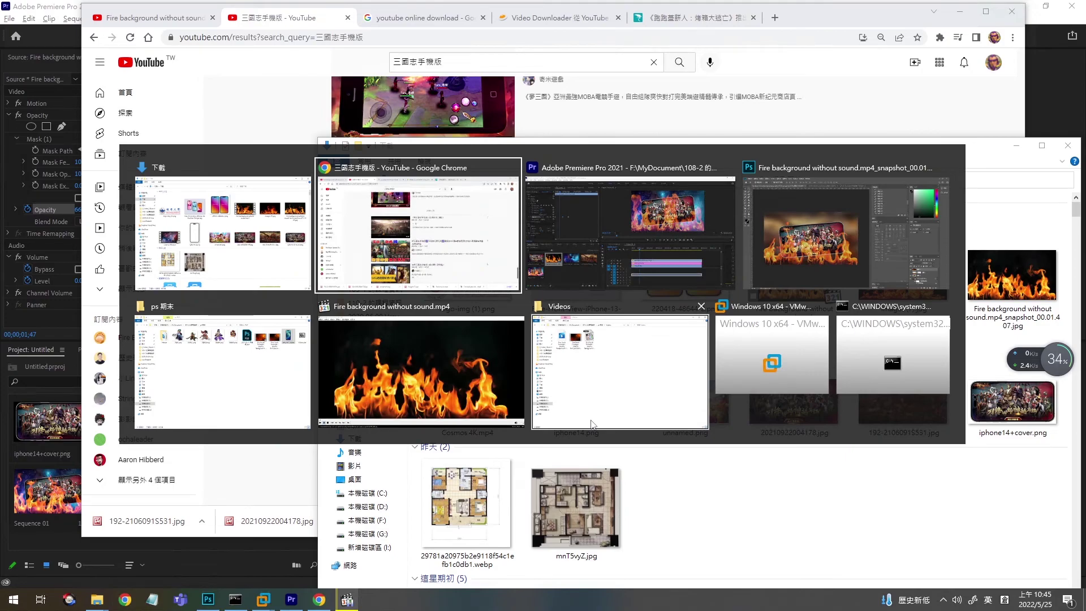
pyautogui.hotkey('alt', 'Tab')
pyautogui.hotkey('alt', 'Tab')
pyautogui.hotkey('alt', 'Tab')
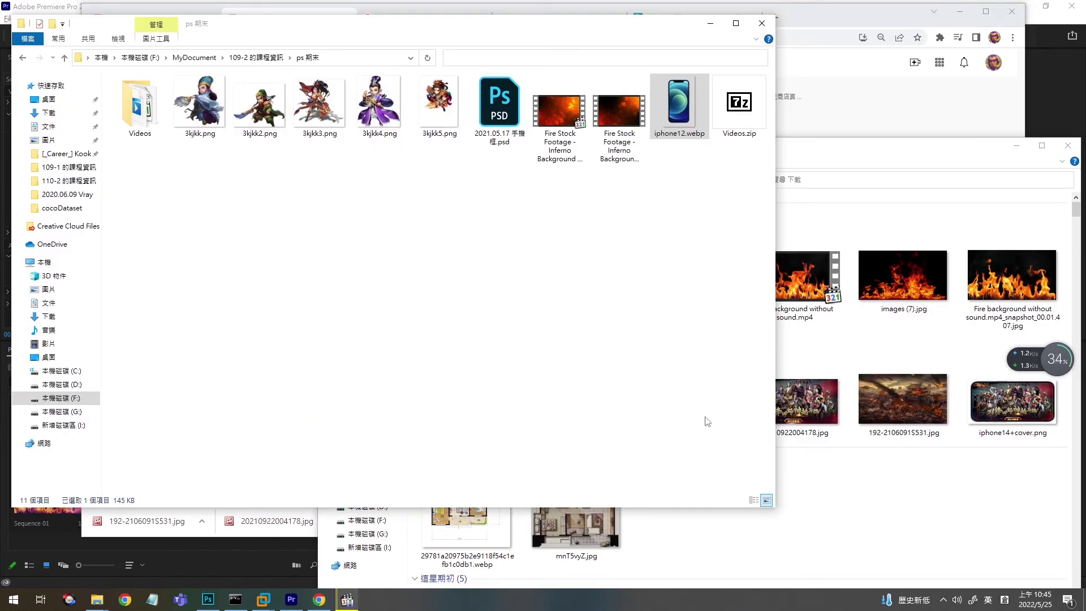
pyautogui.click(707, 422)
pyautogui.doubleClick(140, 107)
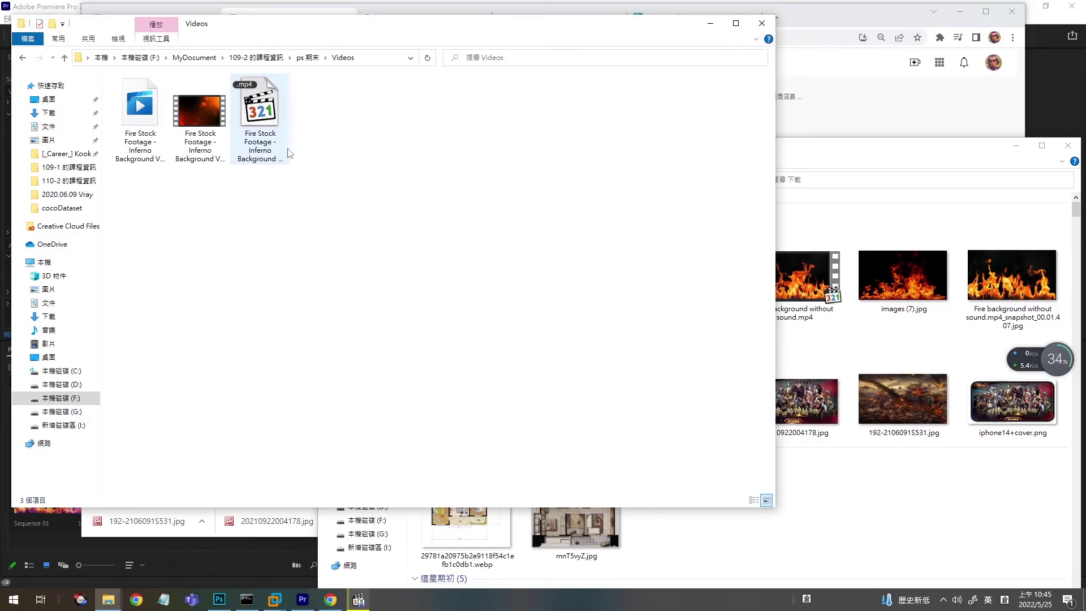
# Go back up to the MyDocument folder and open PS用的遊戲素材 inside 108-2 的課程資訊
pyautogui.hotkey('alt', 'Left')
pyautogui.hotkey('alt', 'Left')
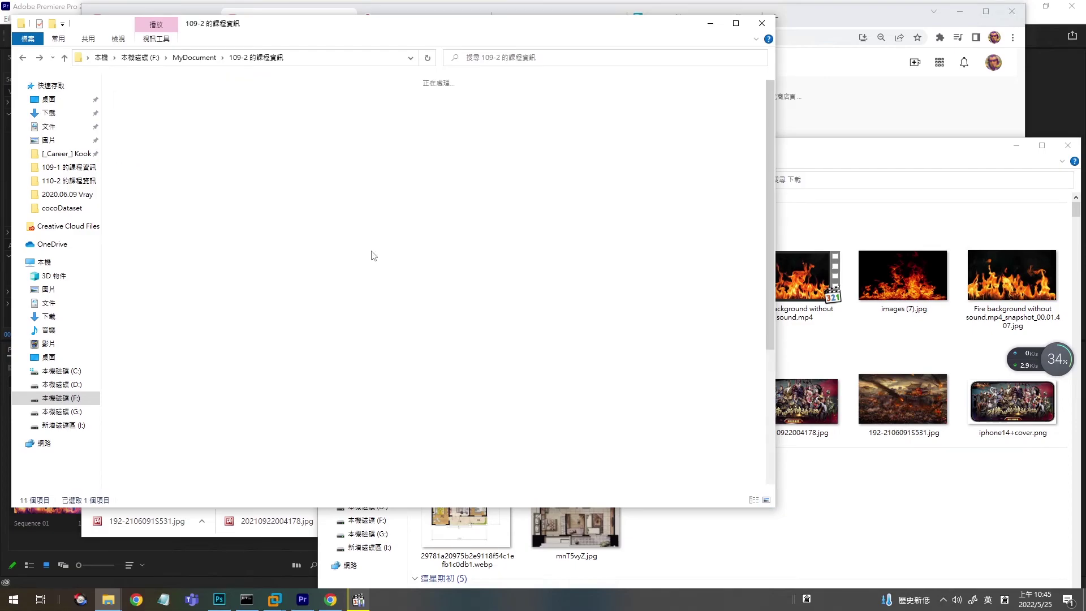
pyautogui.click(198, 58)
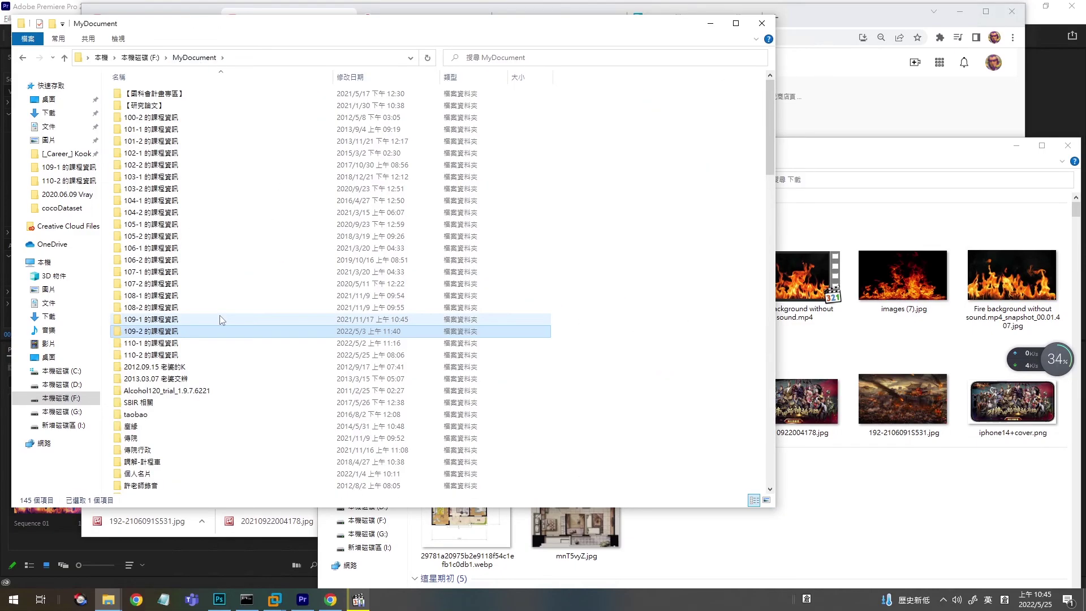
pyautogui.doubleClick(280, 307)
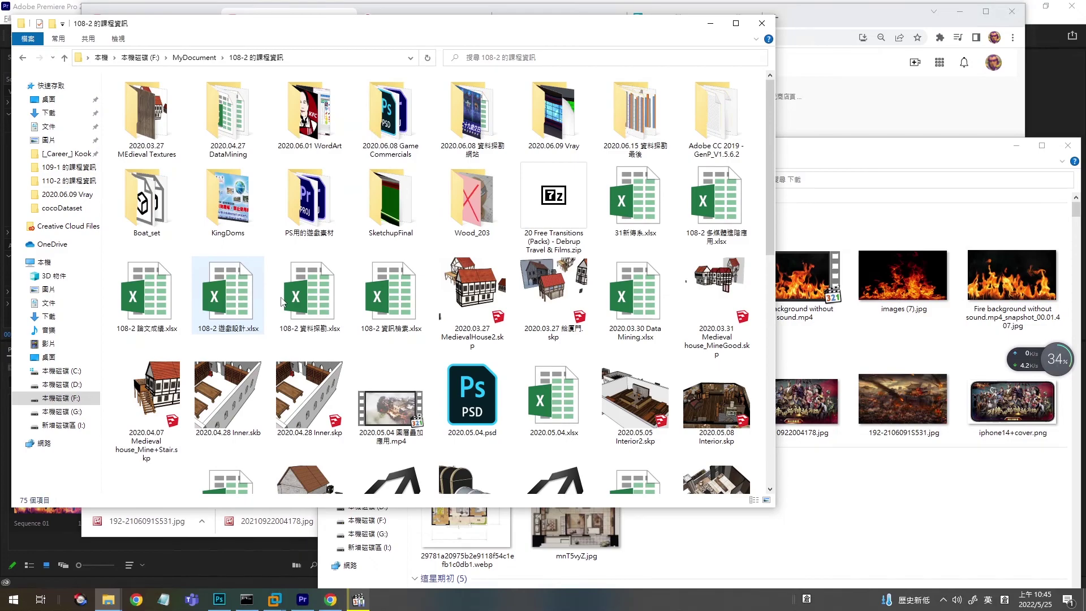
pyautogui.doubleClick(308, 205)
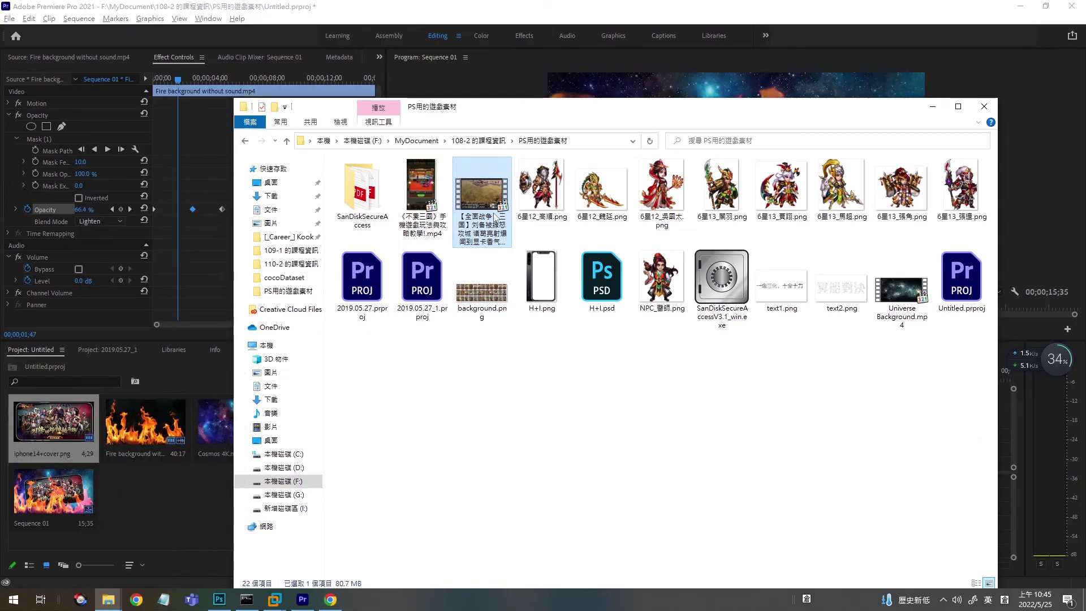
# Import the 【全面战争三国】 gameplay video from the PS用的遊戲素材 folder into the Premiere Pro project
pyautogui.moveTo(482, 203); pyautogui.dragTo(164, 514)
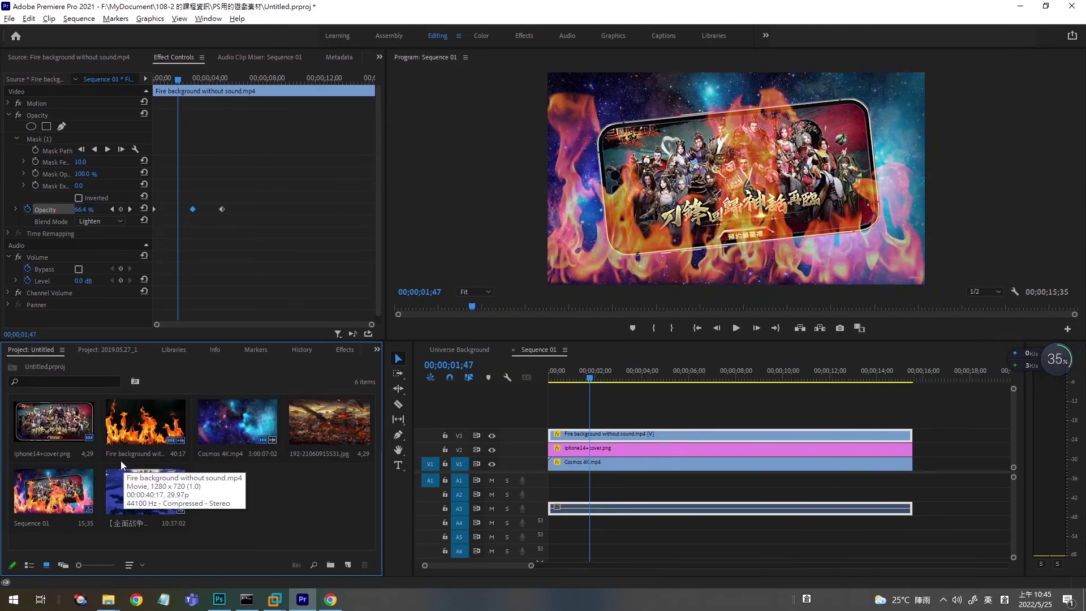
pyautogui.press('Right')
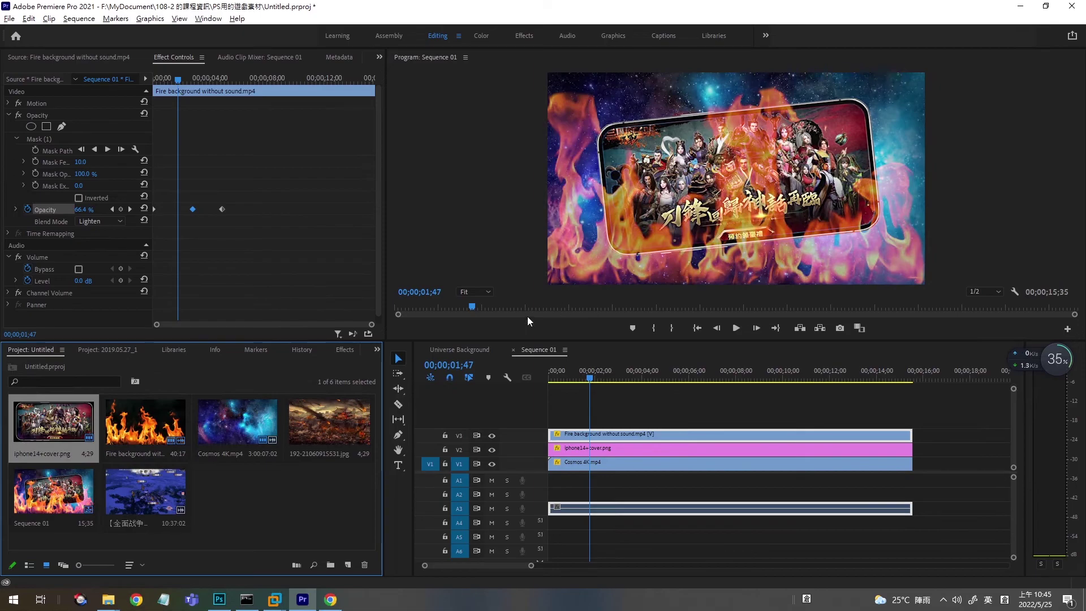
# Hide video tracks V1 and V3, leaving only the phone cover image on V2 visible, and select the imported 【全面战争三国】 clip
pyautogui.click(491, 449)
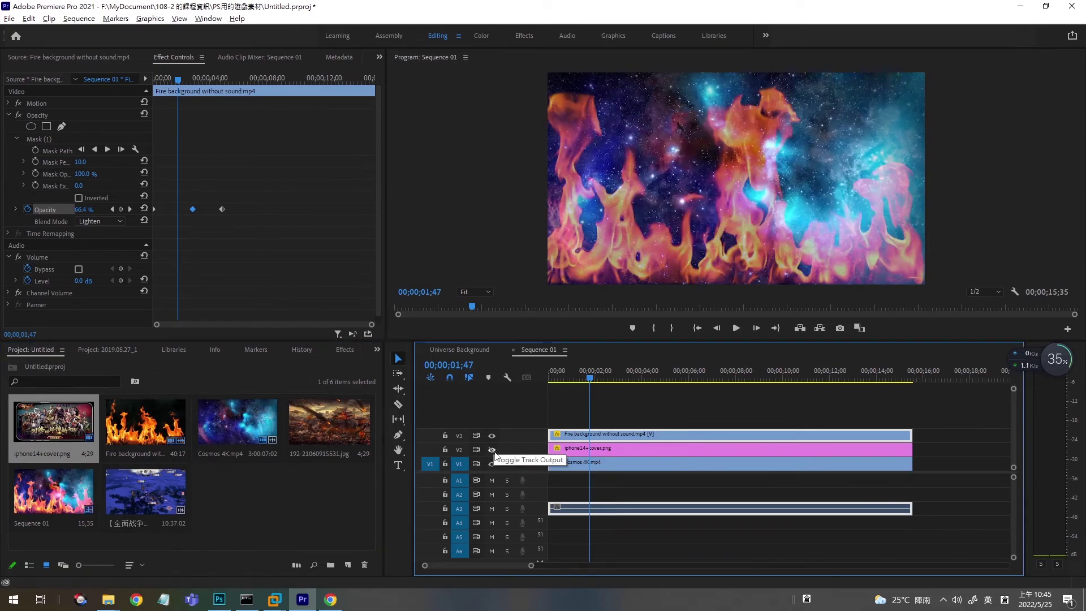
pyautogui.keyDown('shift'); pyautogui.click(492, 450); pyautogui.keyUp('shift')
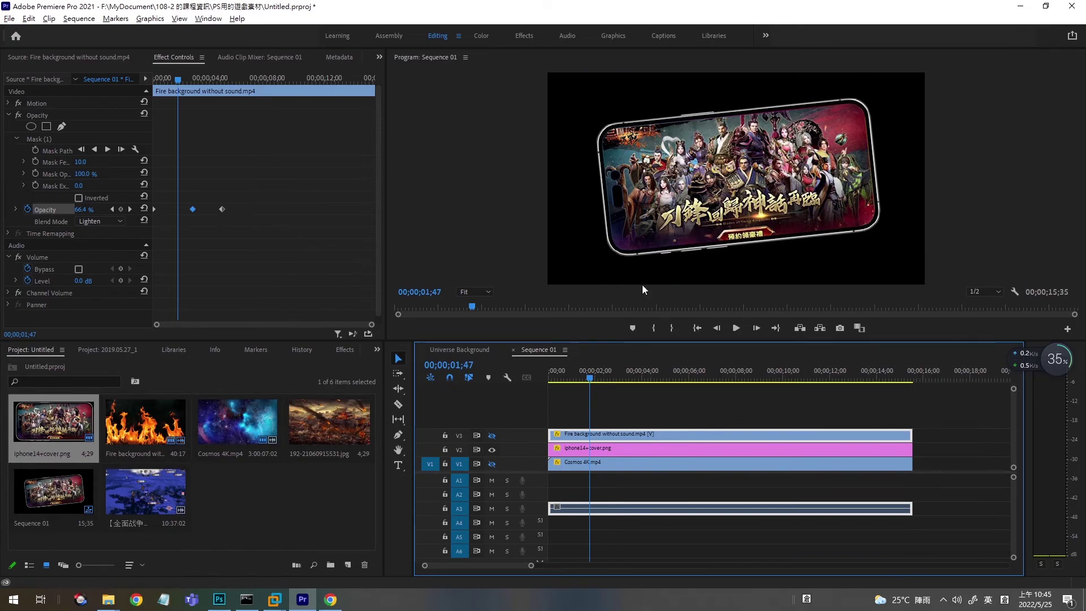
pyautogui.click(159, 491)
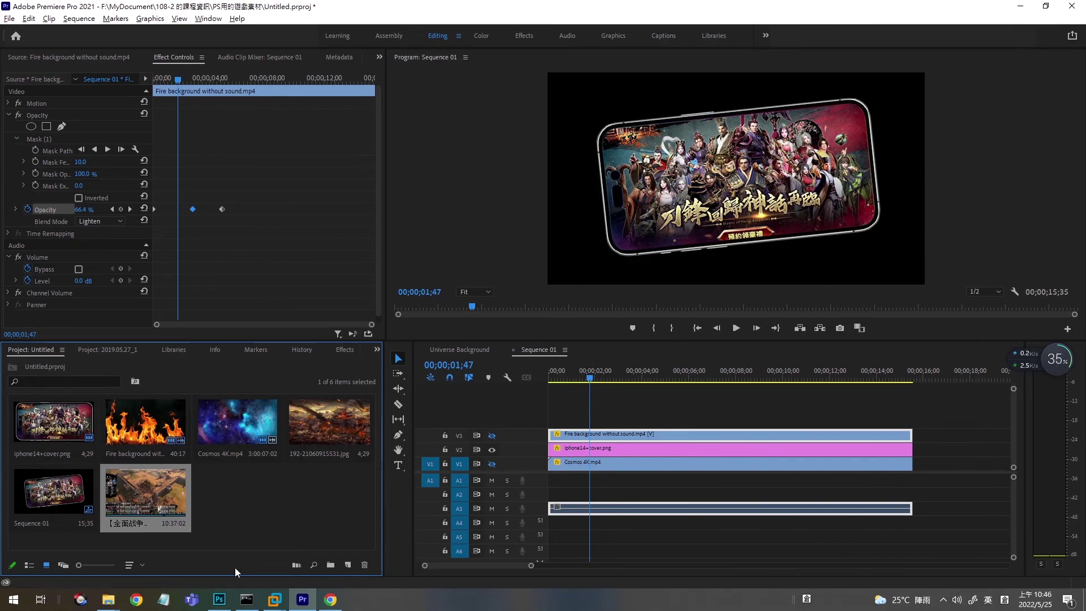
# Switch to YouTube in Chrome and search for 三國 全面戰爭
pyautogui.hotkey('alt', 'Tab')
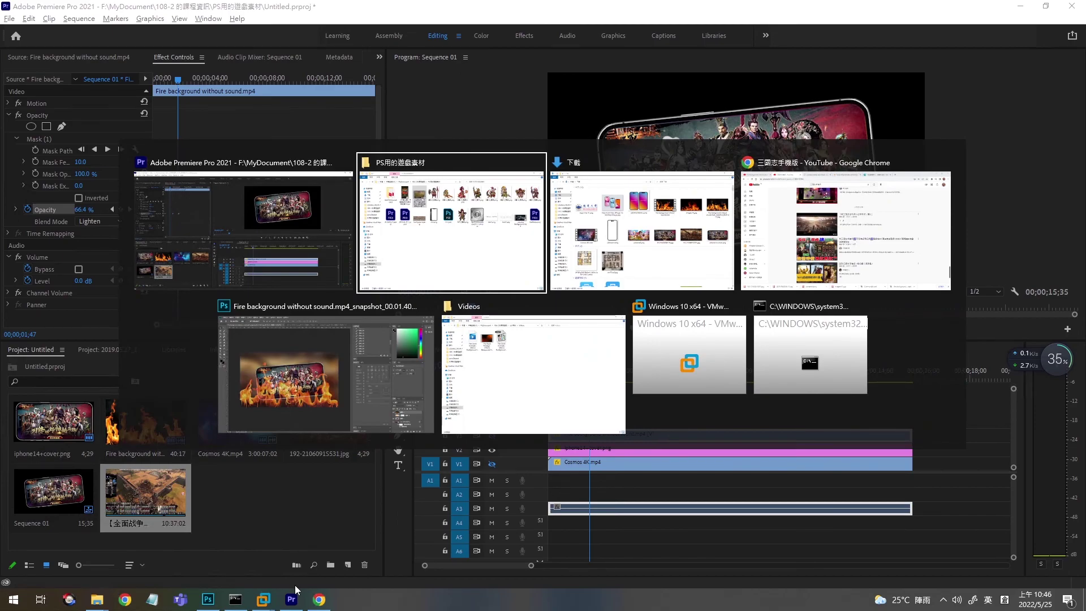
pyautogui.click(319, 600)
pyautogui.scroll(5, 488, 194)
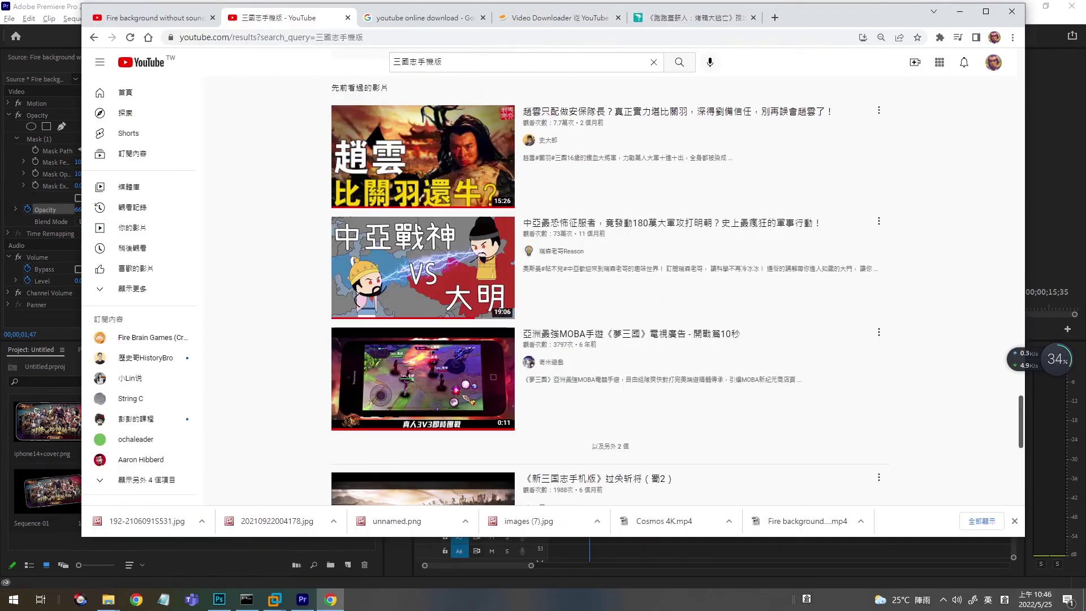
pyautogui.moveTo(409, 62); pyautogui.dragTo(443, 62)
pyautogui.press('BackSpace')
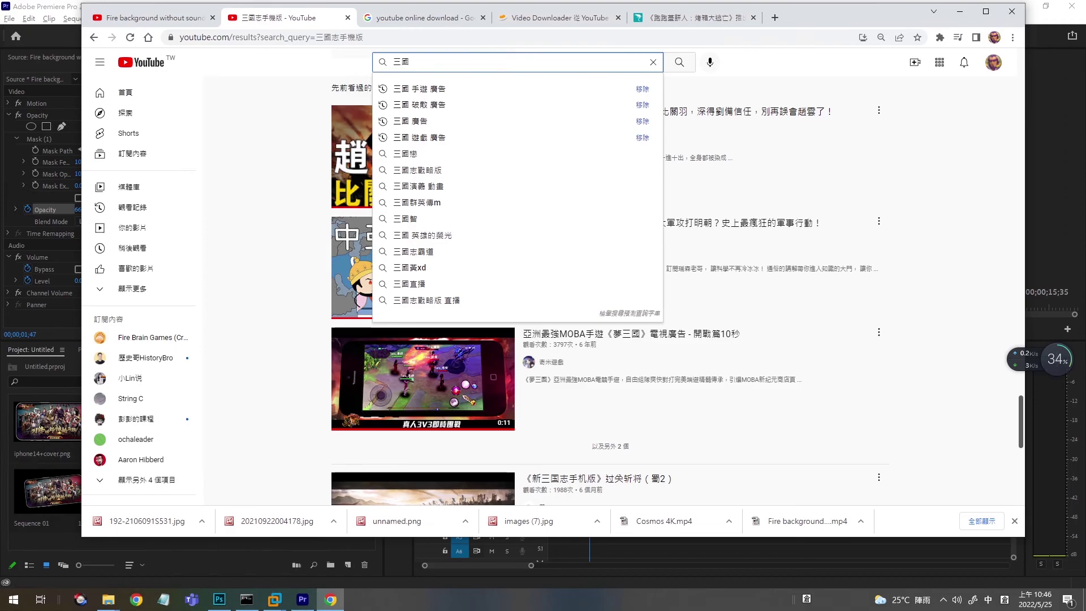
pyautogui.write('全面口十')
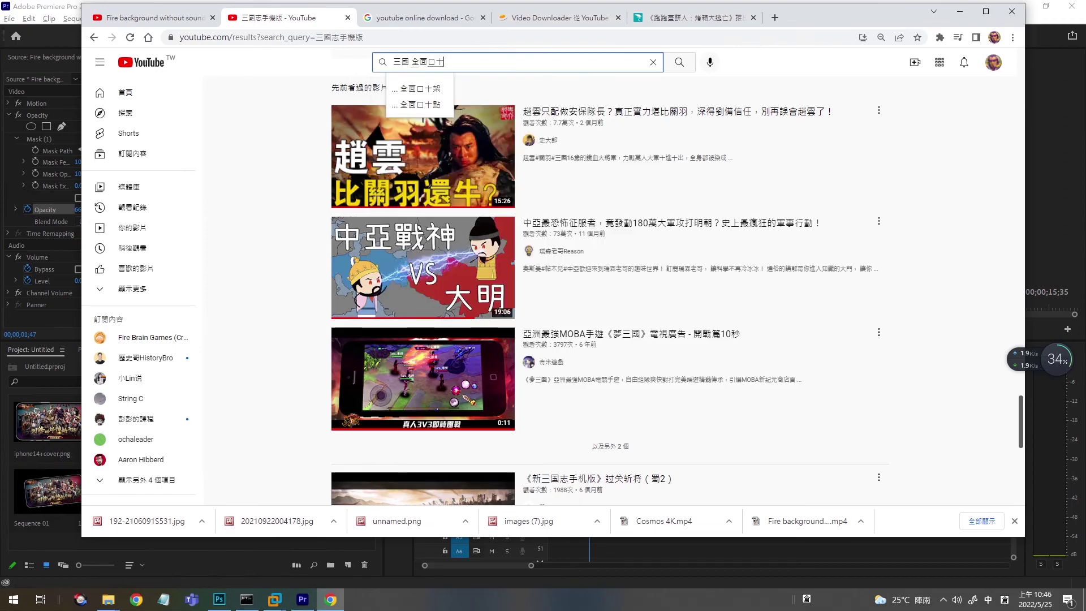
pyautogui.write('戰月爭')
pyautogui.press('Return')
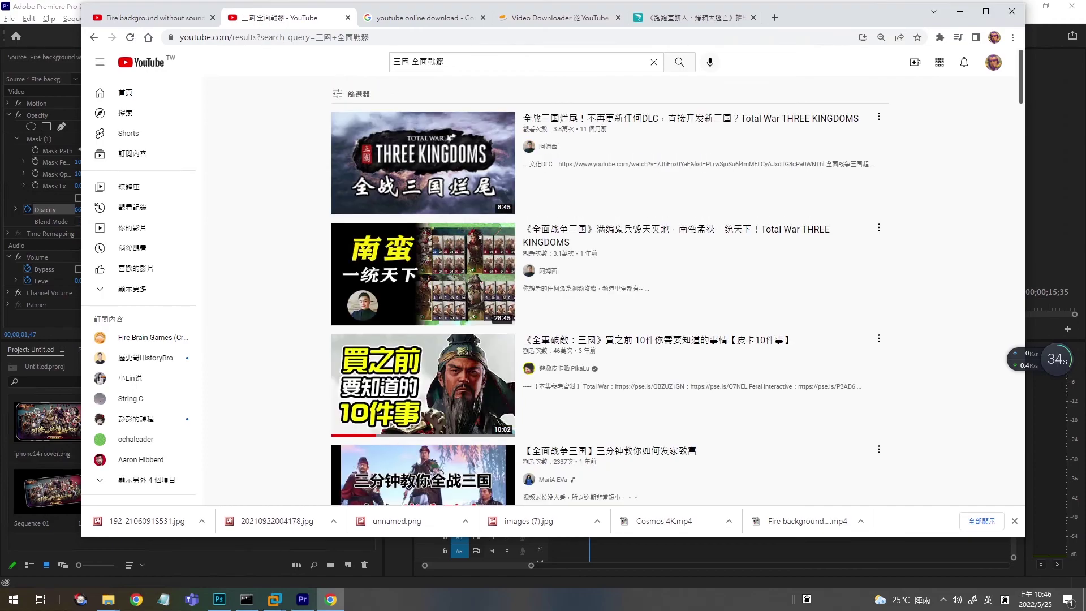
pyautogui.press('BackSpace')
pyautogui.write('爭')
pyautogui.press('Return')
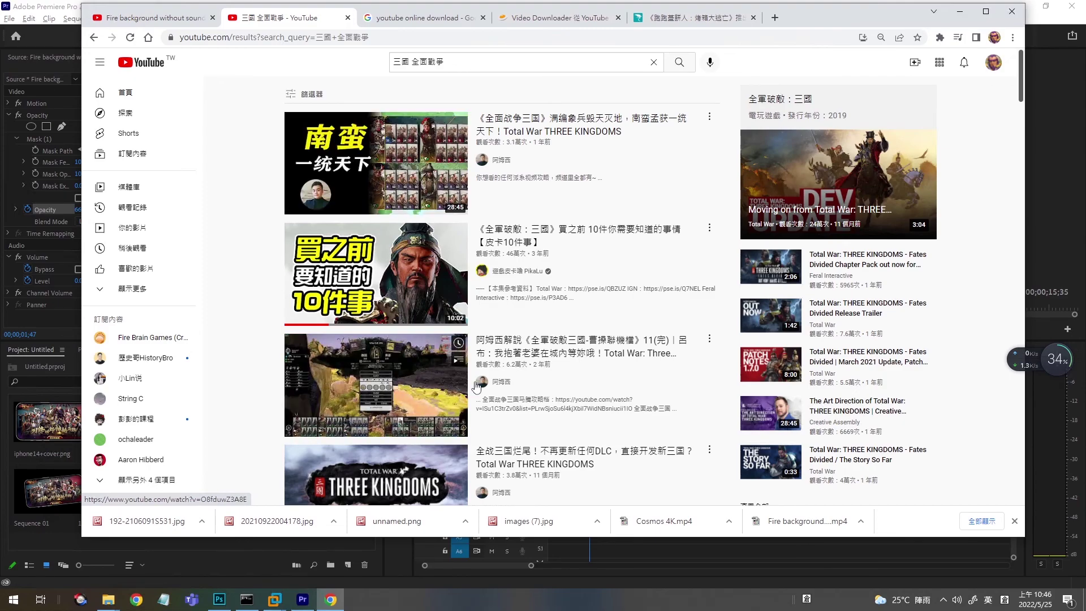
# Look through the 三國 全面戰爭 video results for game footage, and return to Premiere Pro
pyautogui.scroll(-5, 565, 362)
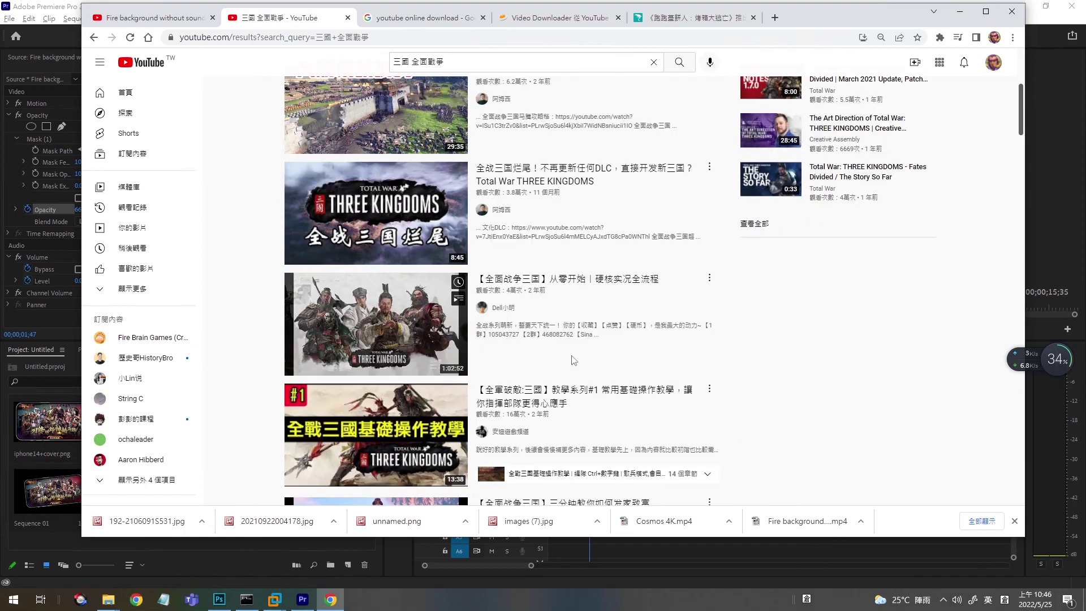
pyautogui.scroll(-4, 537, 339)
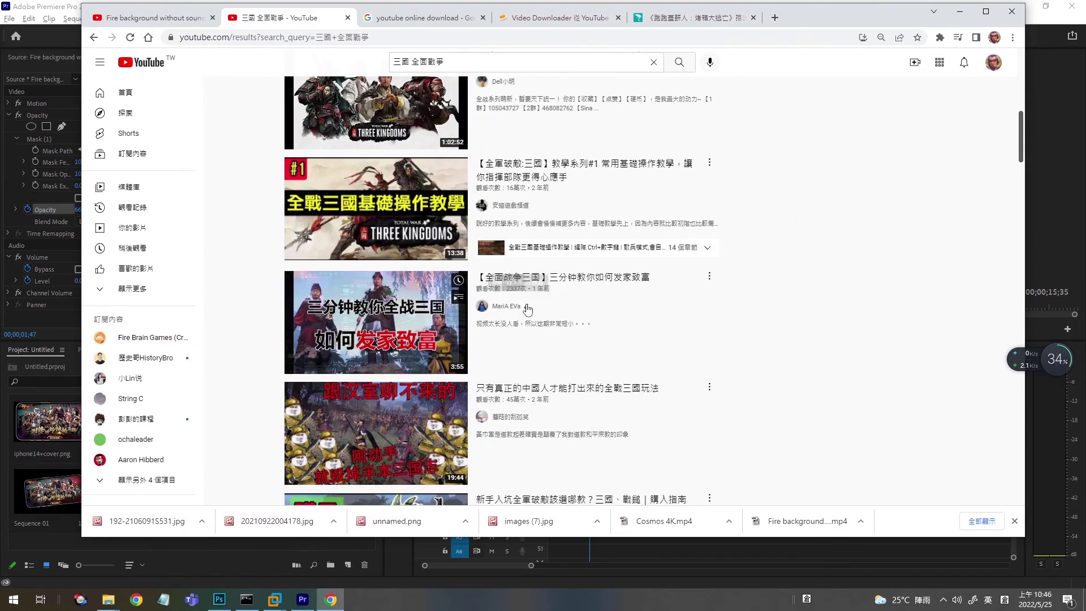
pyautogui.scroll(-5, 540, 307)
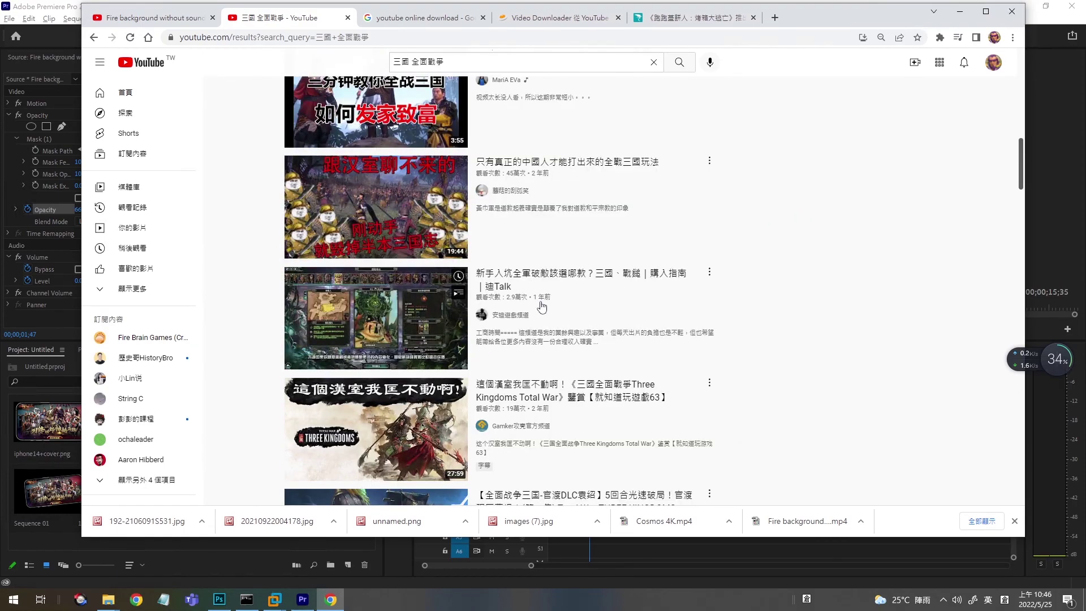
pyautogui.scroll(-3, 538, 314)
pyautogui.scroll(-5, 540, 305)
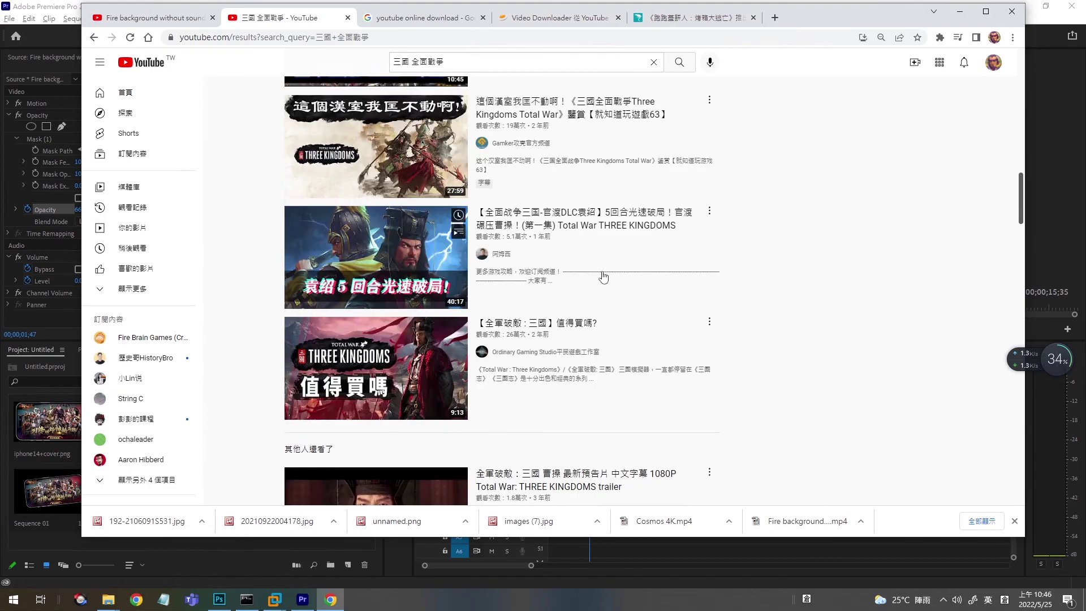
pyautogui.scroll(-4, 568, 280)
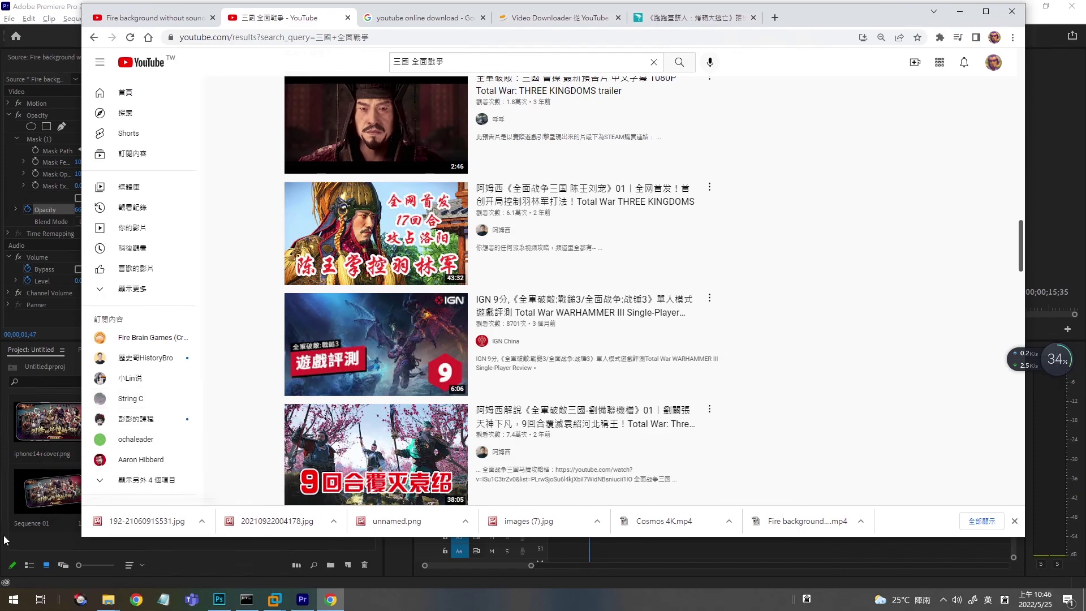
pyautogui.hotkey('alt', 'Tab')
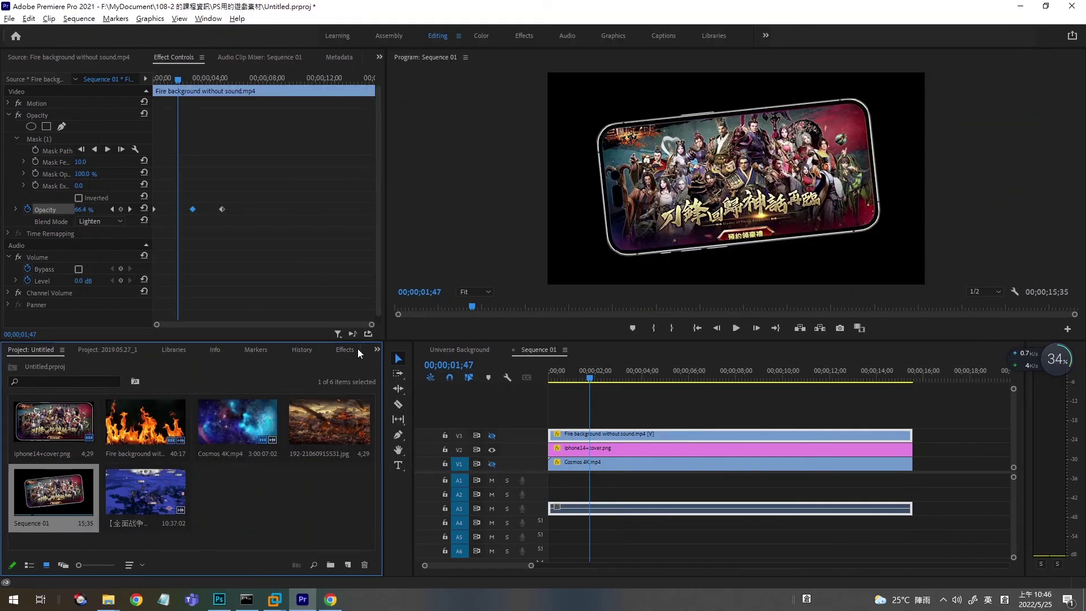